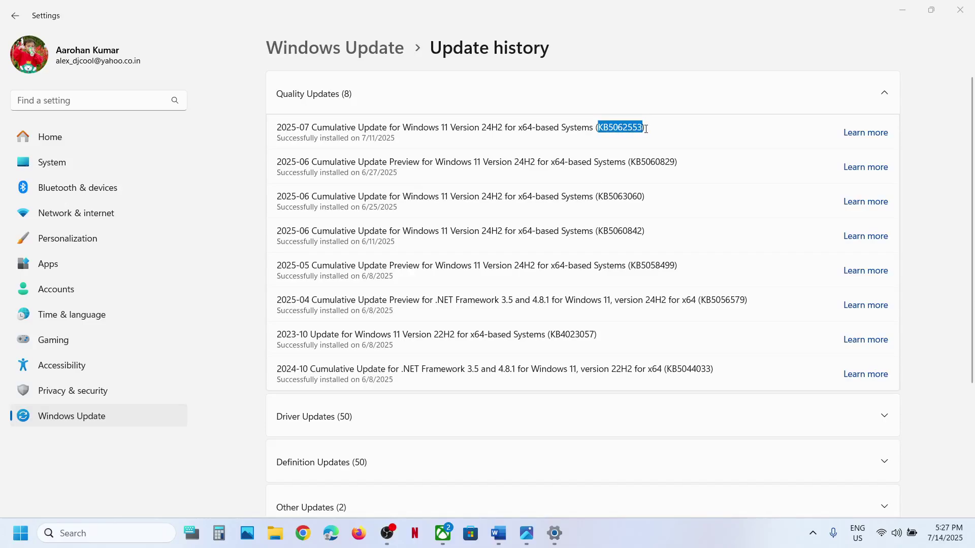
# Step: Switch to the Update Error document in Word and highlight the error code 0x800f081f and the Step 1 text
pyautogui.click(499, 533)
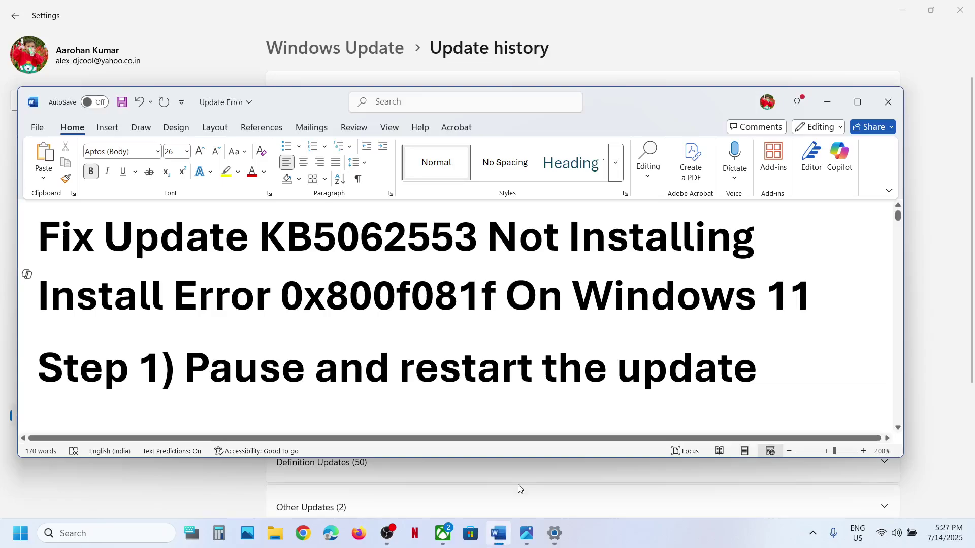
pyautogui.moveTo(286, 296); pyautogui.dragTo(492, 304)
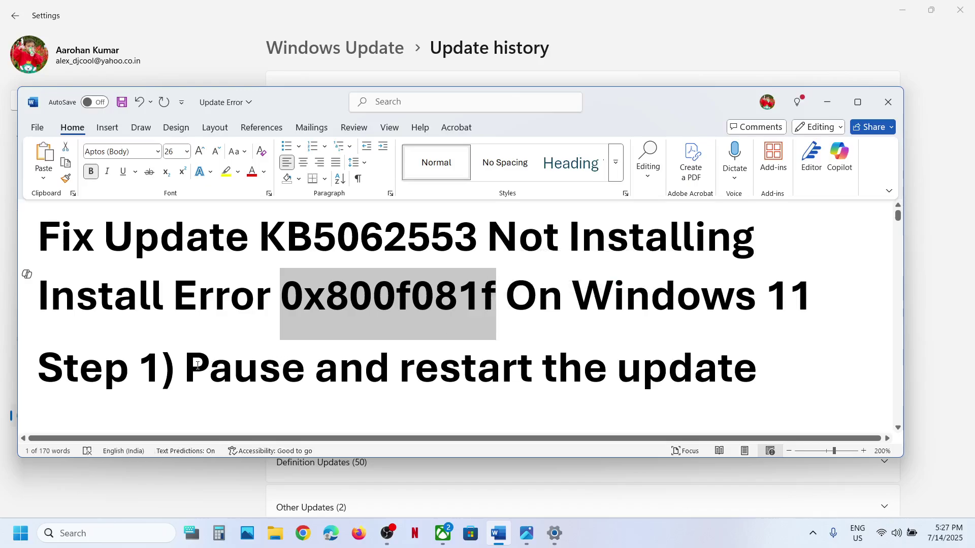
pyautogui.moveTo(198, 364); pyautogui.dragTo(761, 371)
pyautogui.click(827, 102)
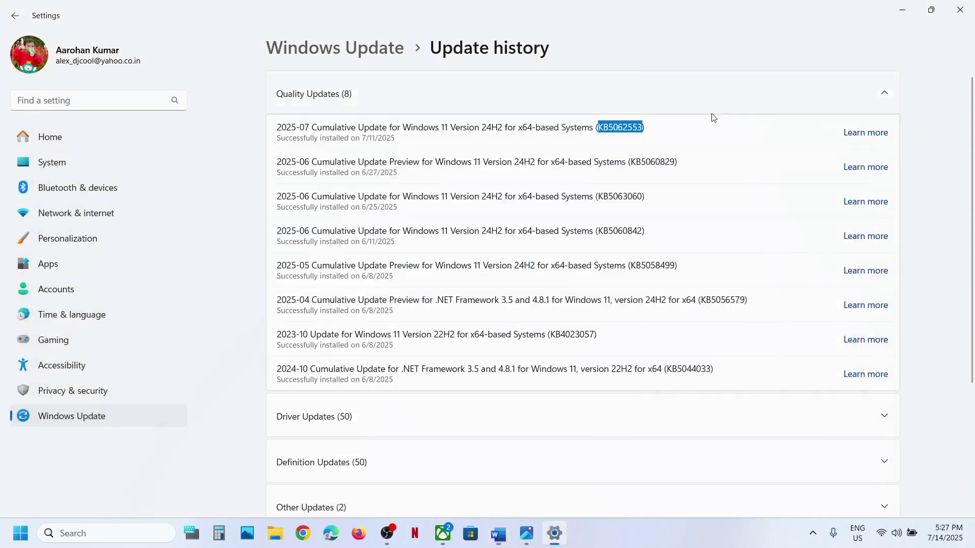
# Step: Pause updates for 1 week on the Windows Update page and resume them to restart the update check
pyautogui.click(112, 414)
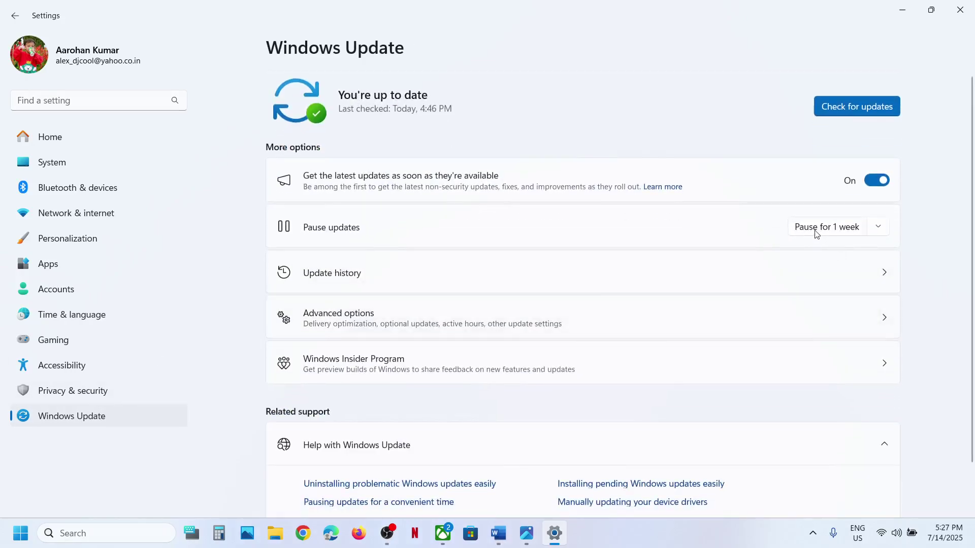
pyautogui.click(817, 231)
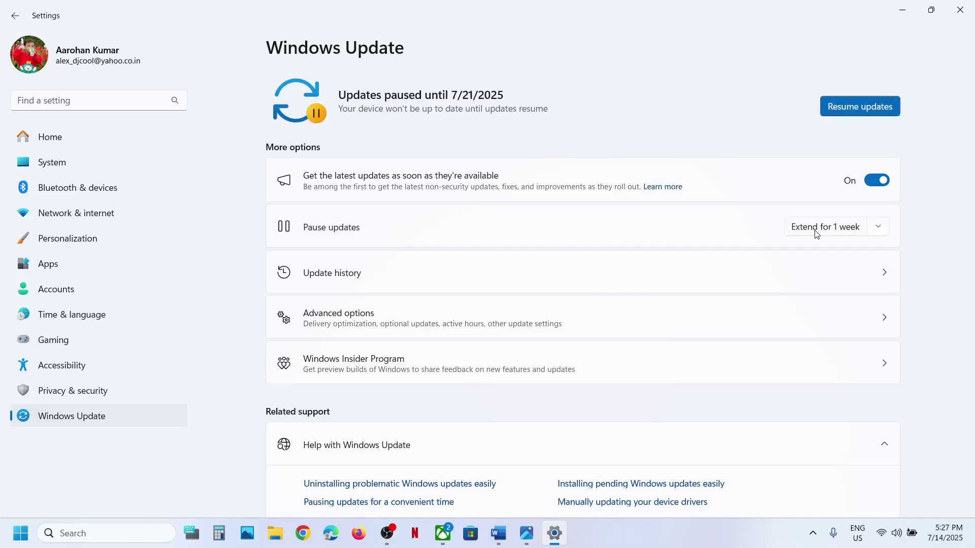
pyautogui.click(852, 108)
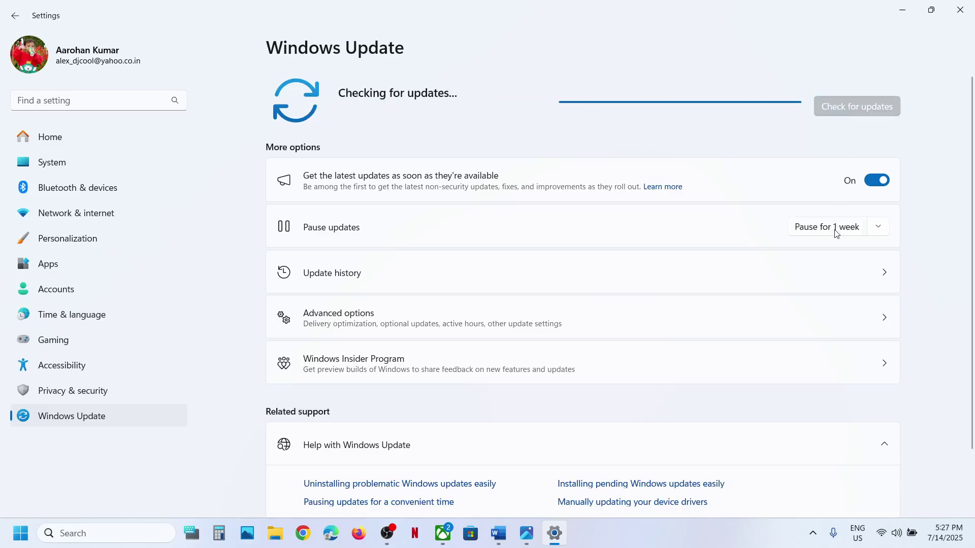
# Step: Read Step 2 in the Word document and open the Services console through a Windows search for "services"
pyautogui.click(498, 533)
pyautogui.scroll(-4, 463, 362)
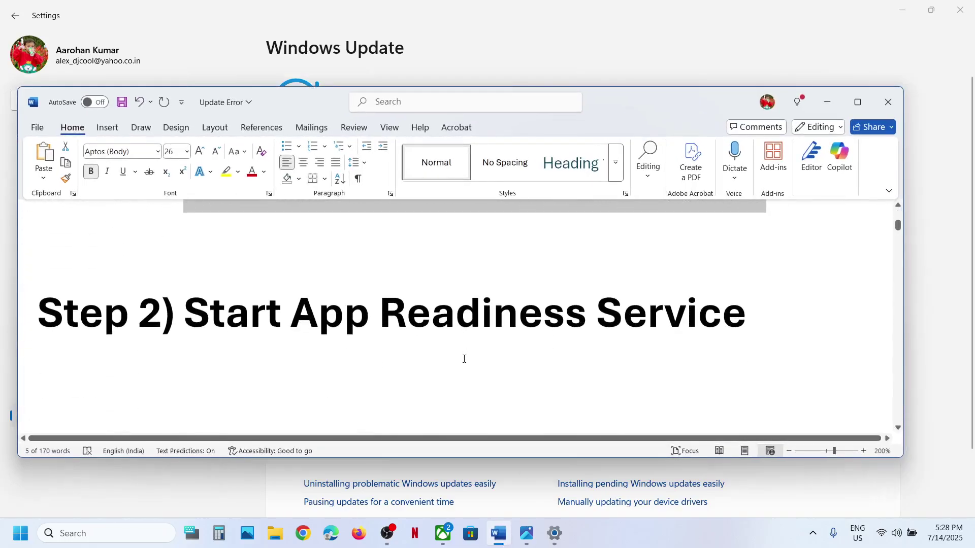
pyautogui.click(481, 81)
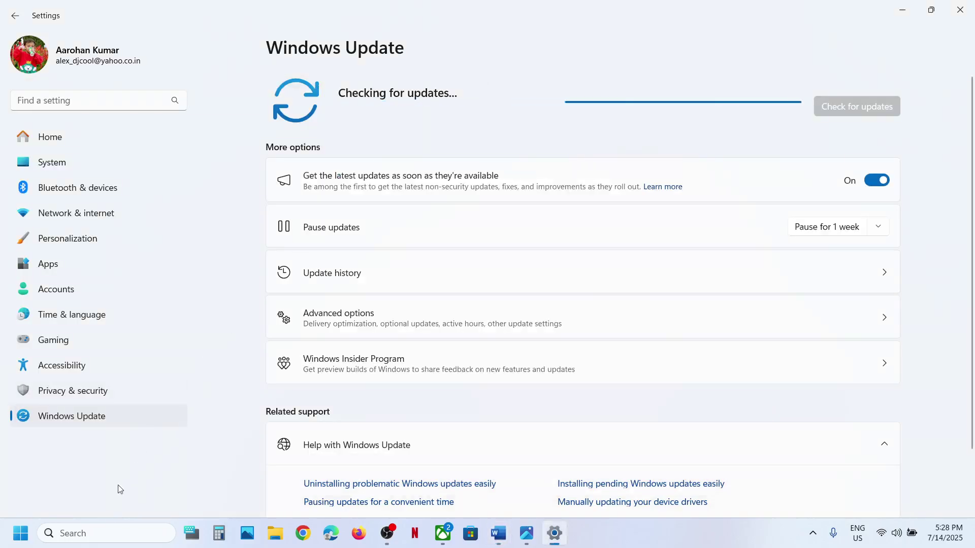
pyautogui.click(81, 534)
pyautogui.write('servi')
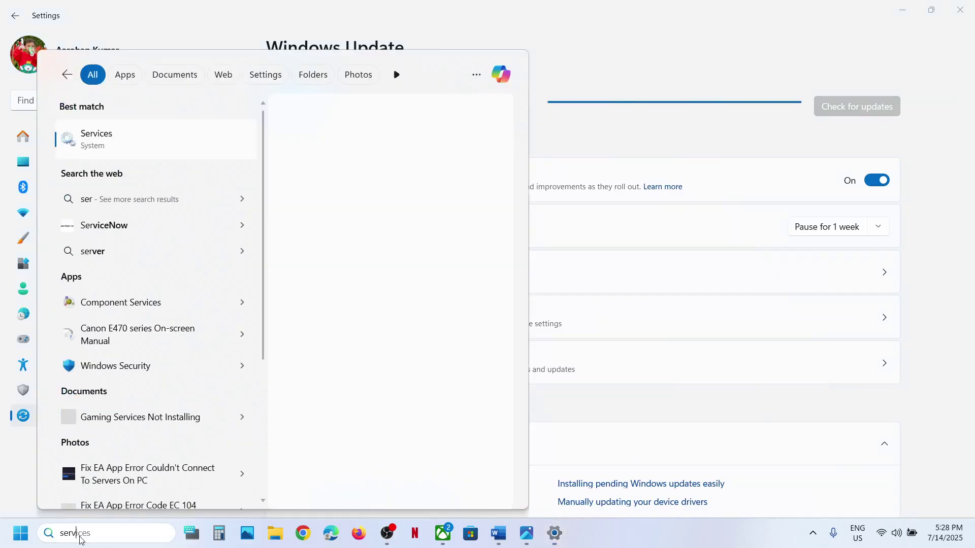
pyautogui.write('ces')
pyautogui.press('Escape')
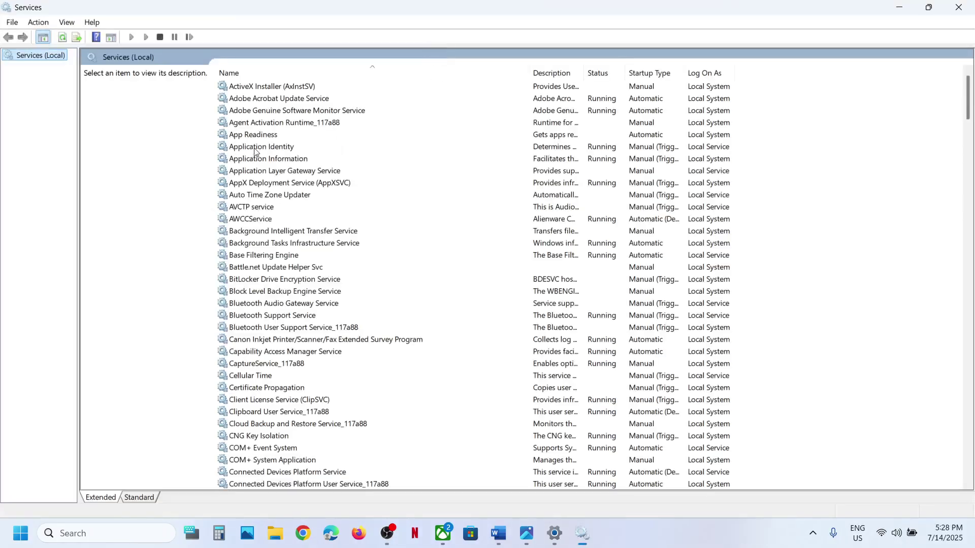
# Step: Set the App Readiness service's startup type to Automatic and start the service
pyautogui.click(327, 135)
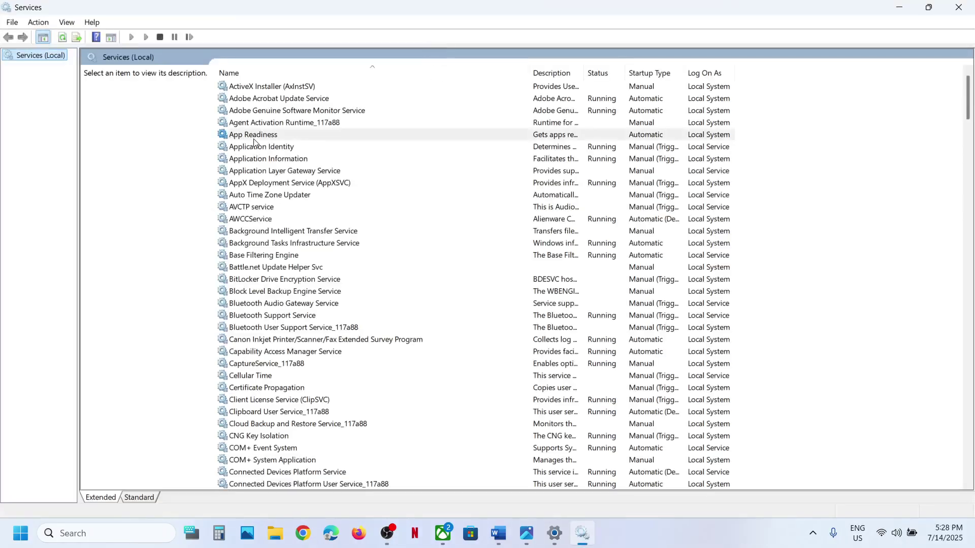
pyautogui.doubleClick(328, 136)
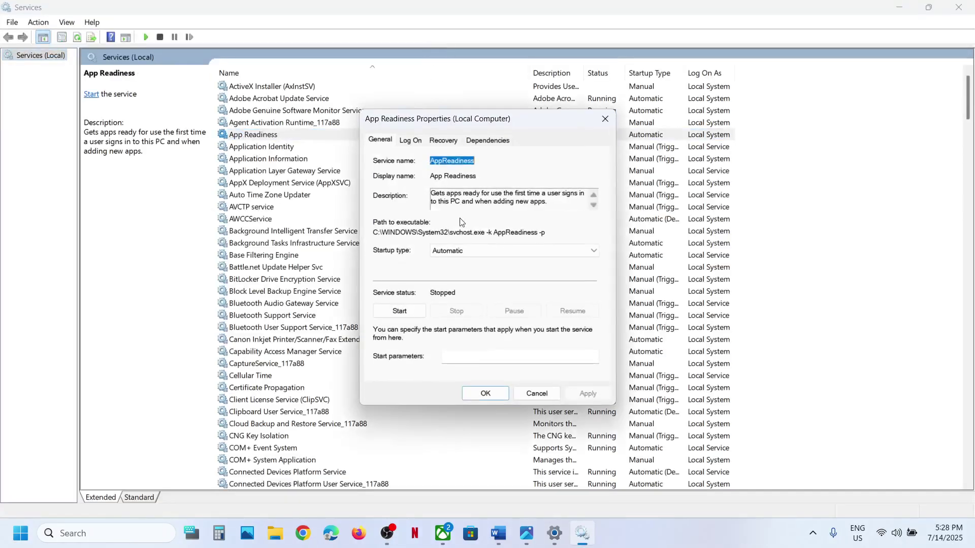
pyautogui.click(459, 251)
pyautogui.click(462, 270)
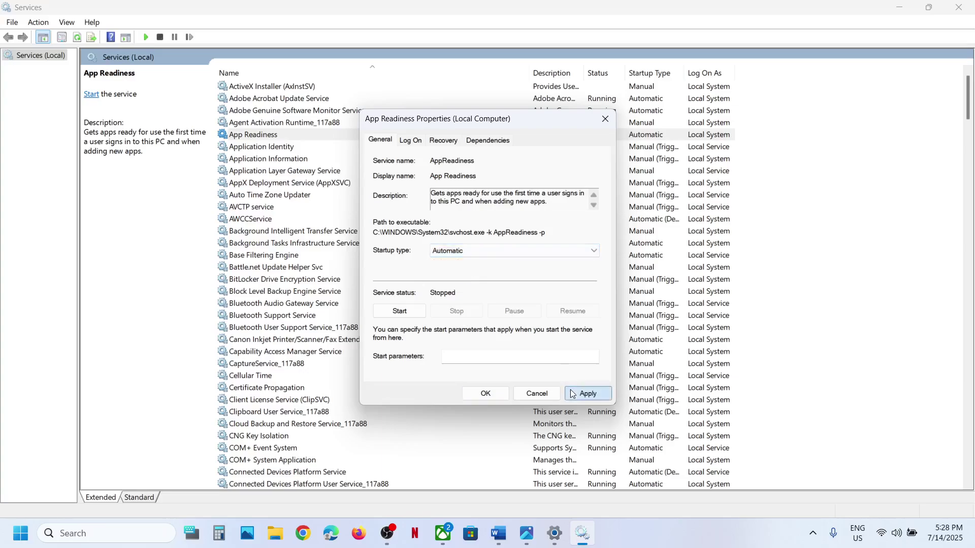
pyautogui.click(401, 313)
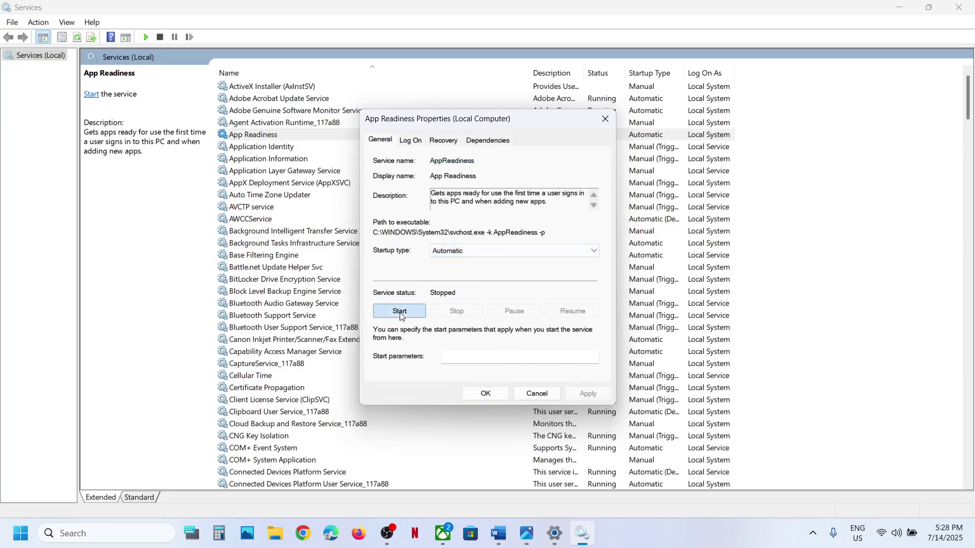
pyautogui.click(485, 395)
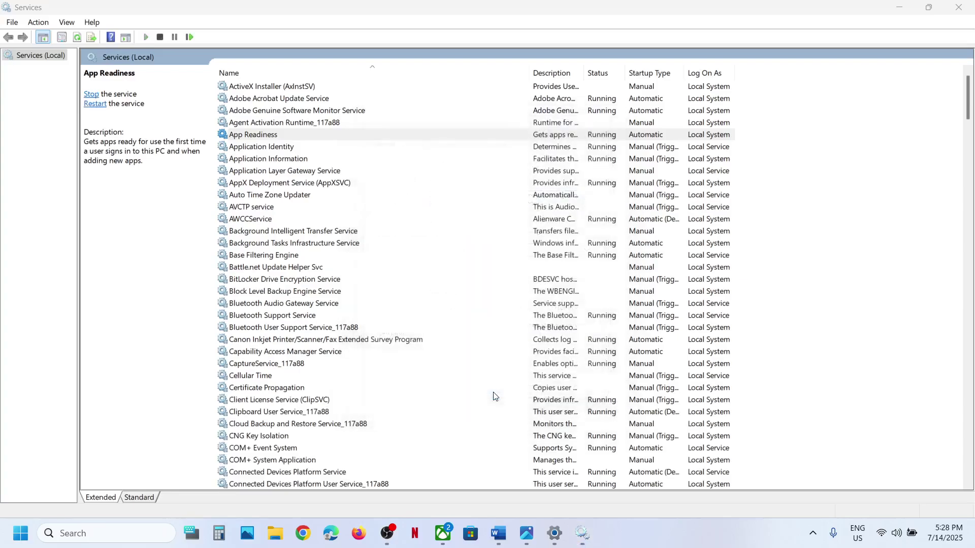
# Step: Read Step 3 in the Word document and open Other troubleshooters under the System Troubleshoot settings
pyautogui.click(498, 533)
pyautogui.scroll(-3, 429, 355)
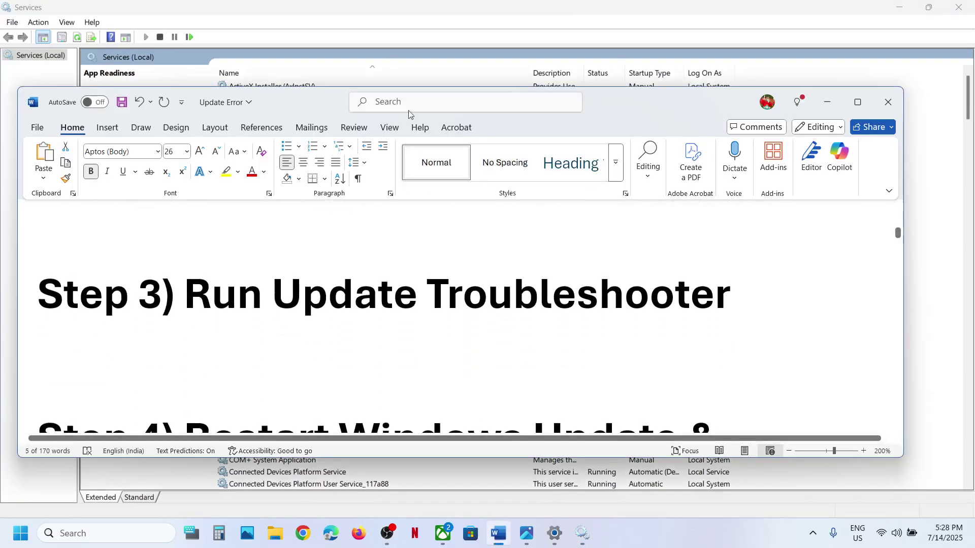
pyautogui.click(374, 26)
pyautogui.hotkey('alt', 'Tab')
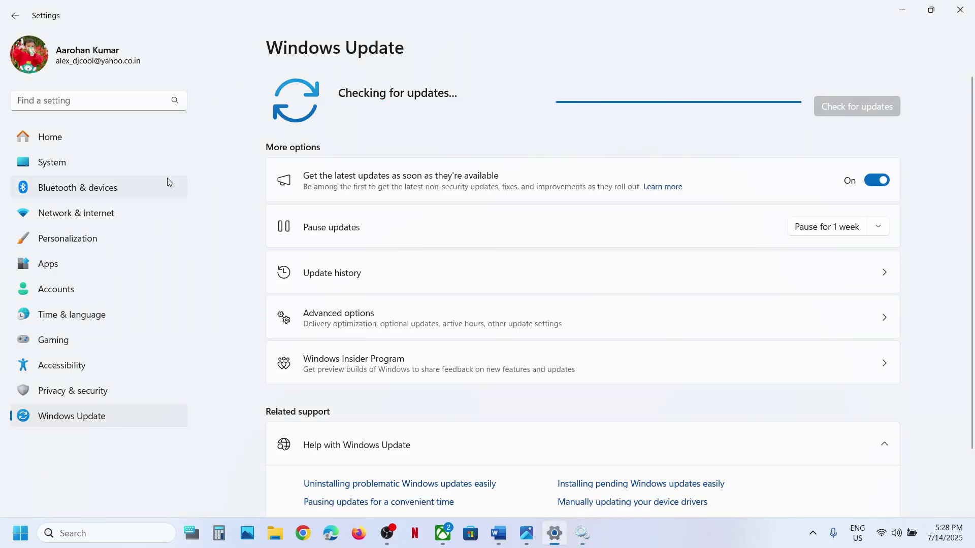
pyautogui.click(75, 166)
pyautogui.scroll(-2, 394, 373)
pyautogui.scroll(-1, 394, 376)
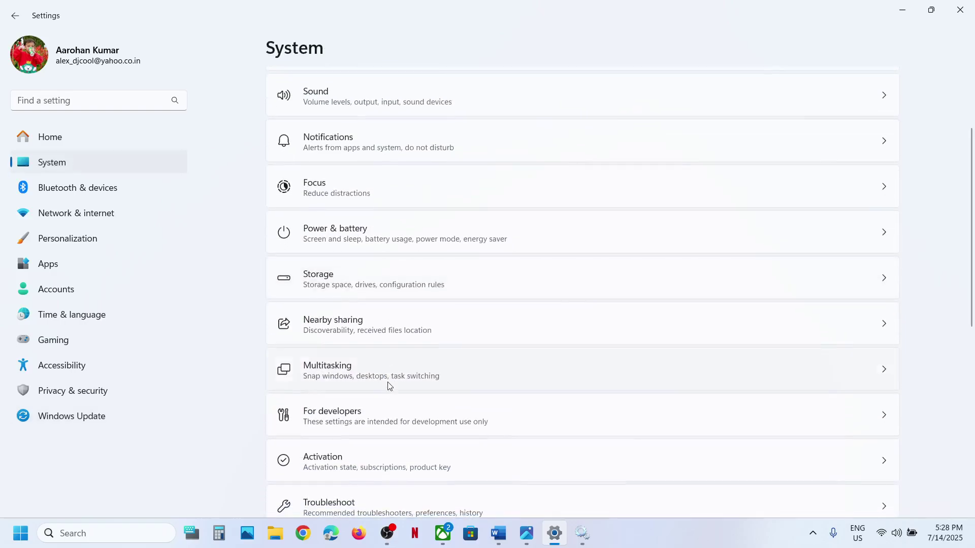
pyautogui.scroll(-3, 371, 416)
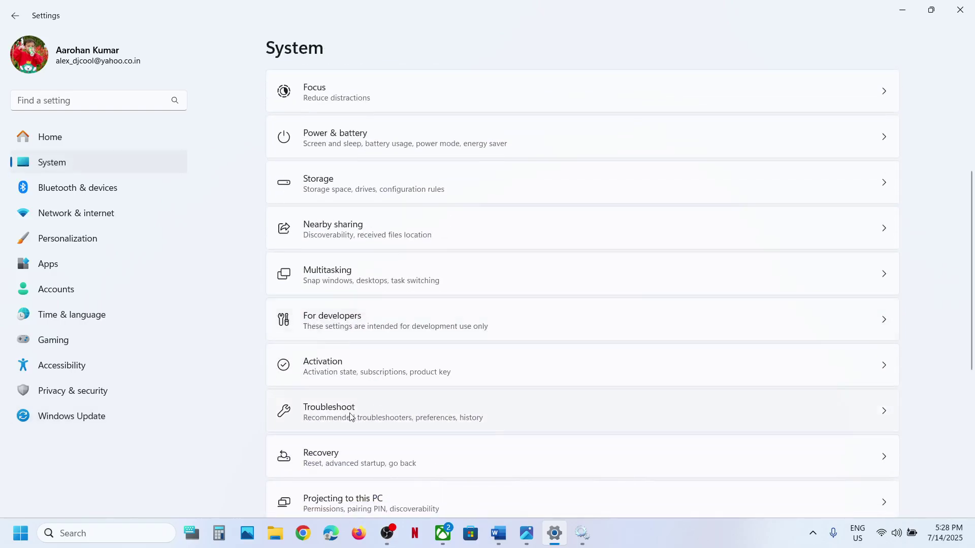
pyautogui.click(391, 417)
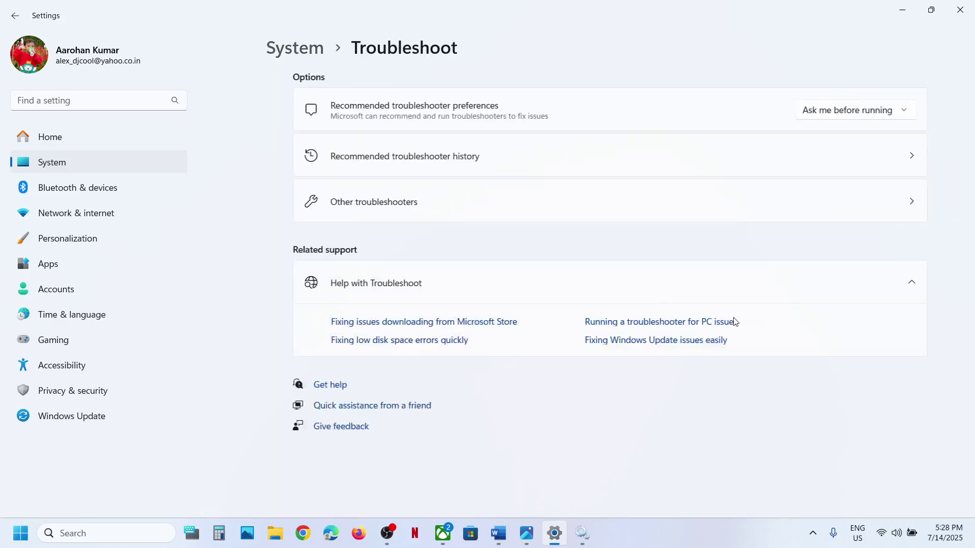
pyautogui.click(345, 213)
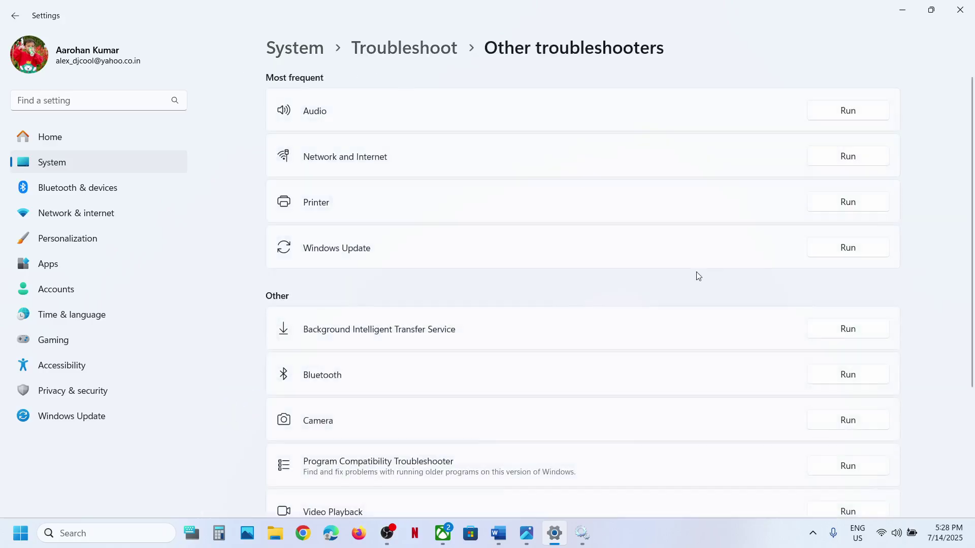
# Step: Run the Windows Update troubleshooter for "I can't download, install, or uninstall an update" and allow the automated diagnostic
pyautogui.click(844, 251)
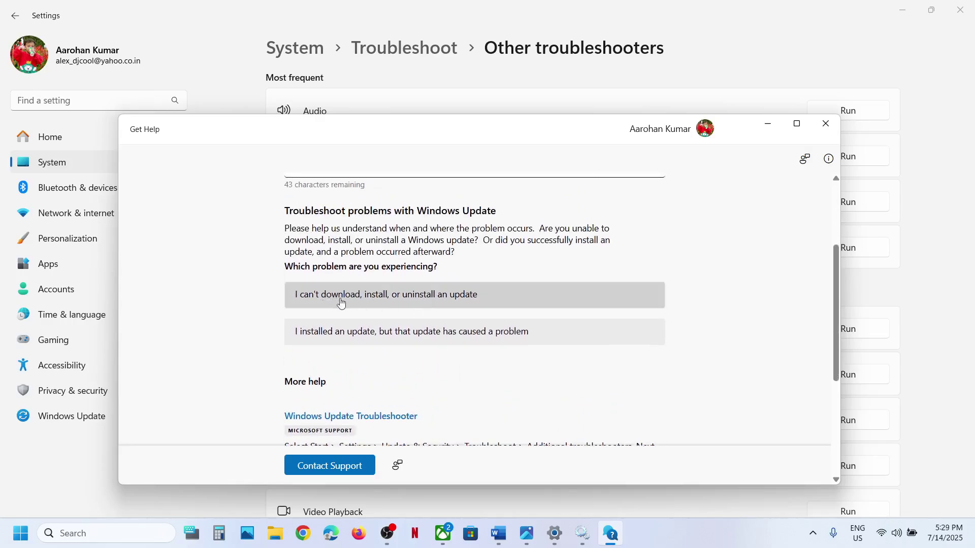
pyautogui.click(454, 295)
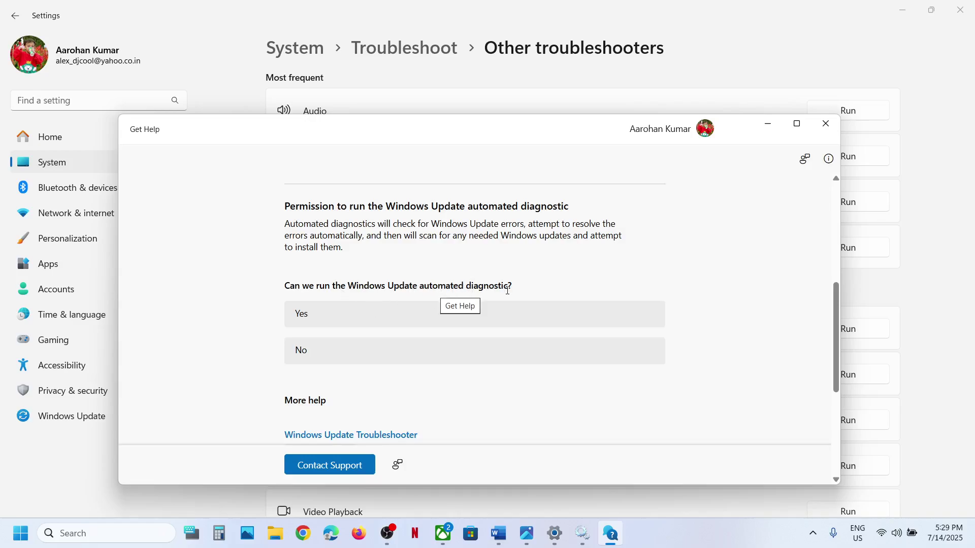
pyautogui.click(338, 324)
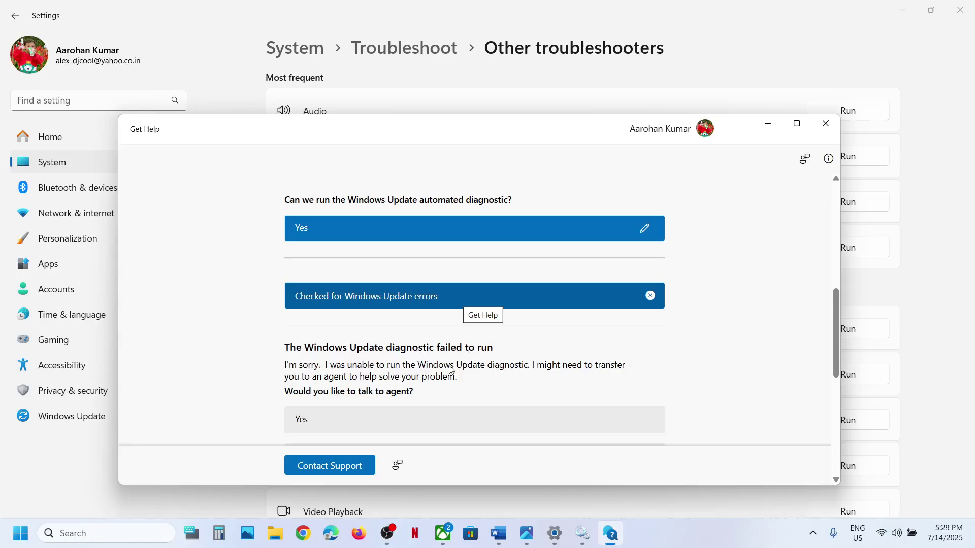
pyautogui.scroll(-2, 839, 327)
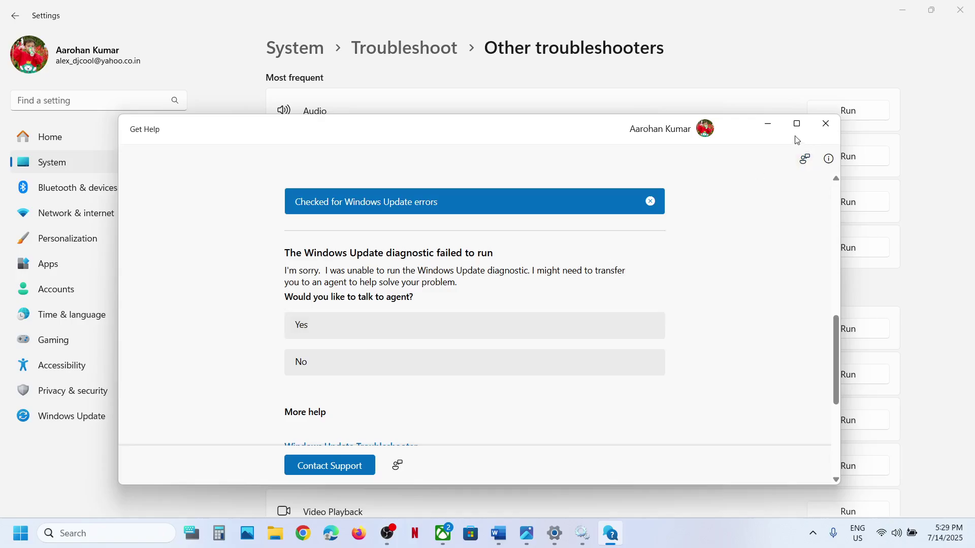
pyautogui.click(776, 131)
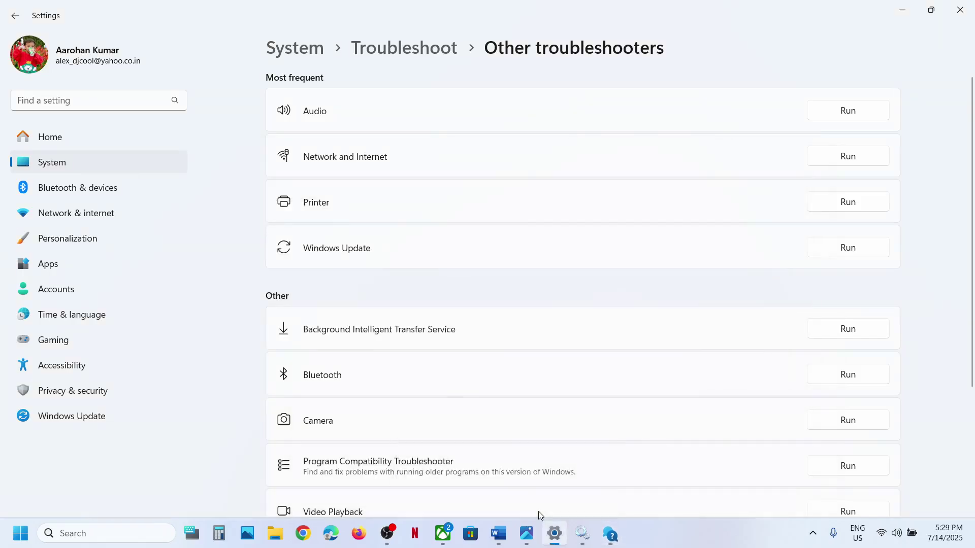
# Step: Read Step 4 in the Word document and bring the Services console back up by searching Windows for "services"
pyautogui.click(498, 533)
pyautogui.scroll(-3, 396, 362)
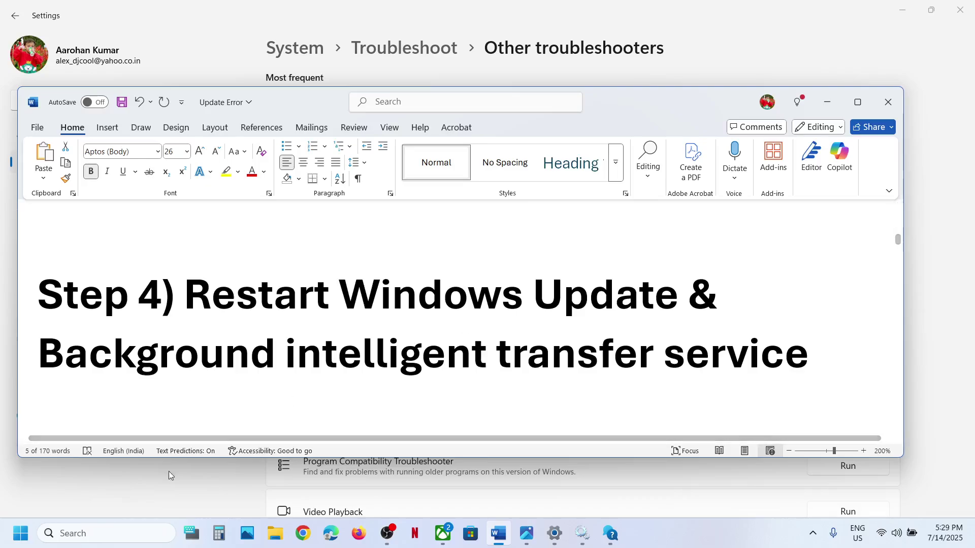
pyautogui.click(103, 532)
pyautogui.write('services')
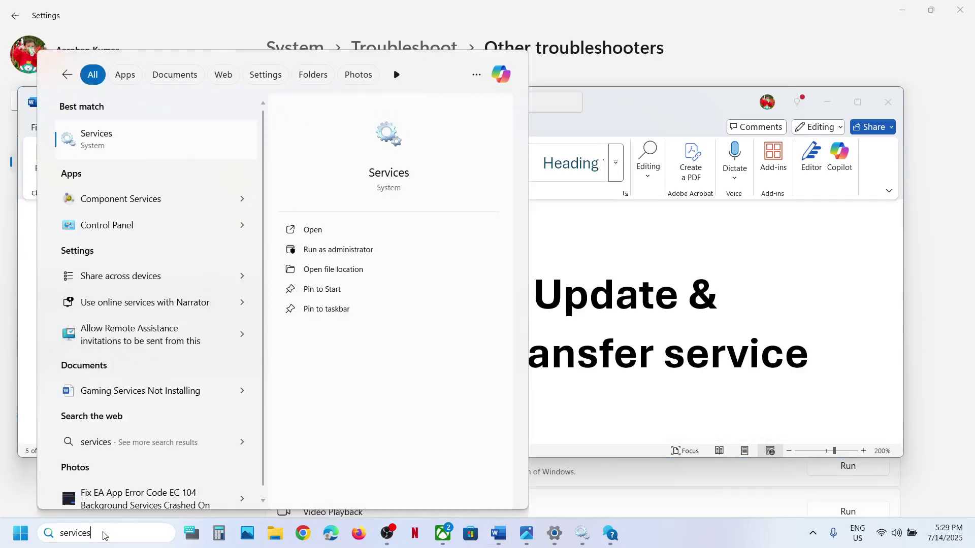
pyautogui.press('Return')
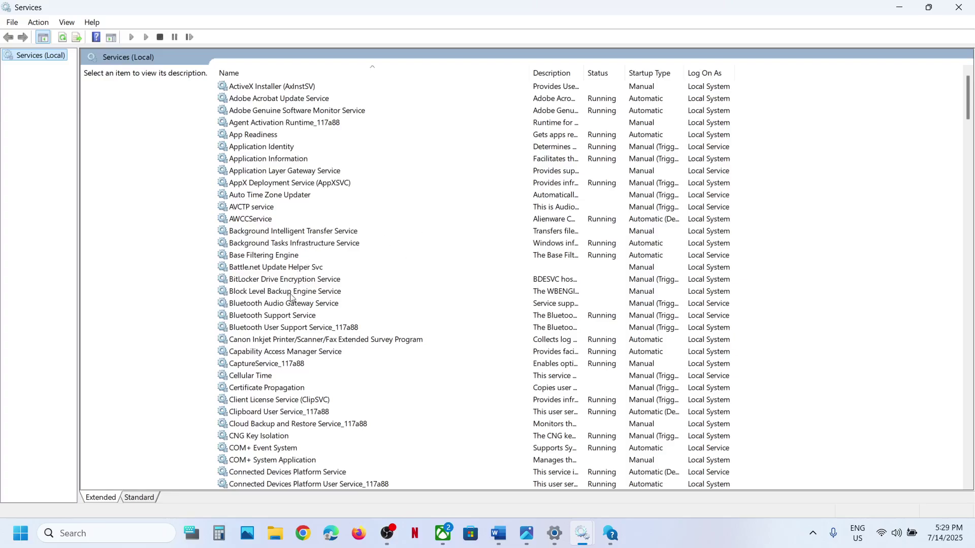
# Step: Set the Windows Update service's startup type to Automatic and restart the service
pyautogui.click(310, 365)
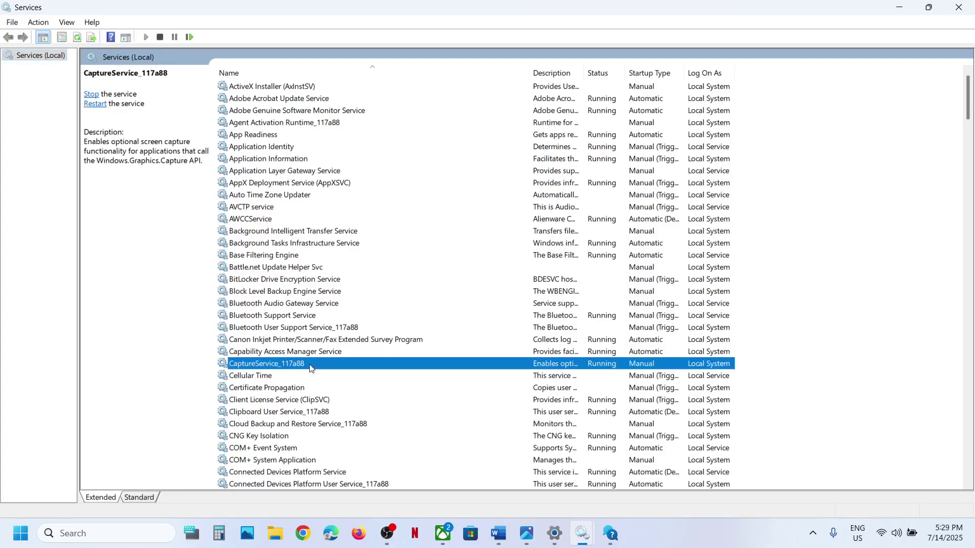
pyautogui.press('w')
pyautogui.scroll(-10, 311, 368)
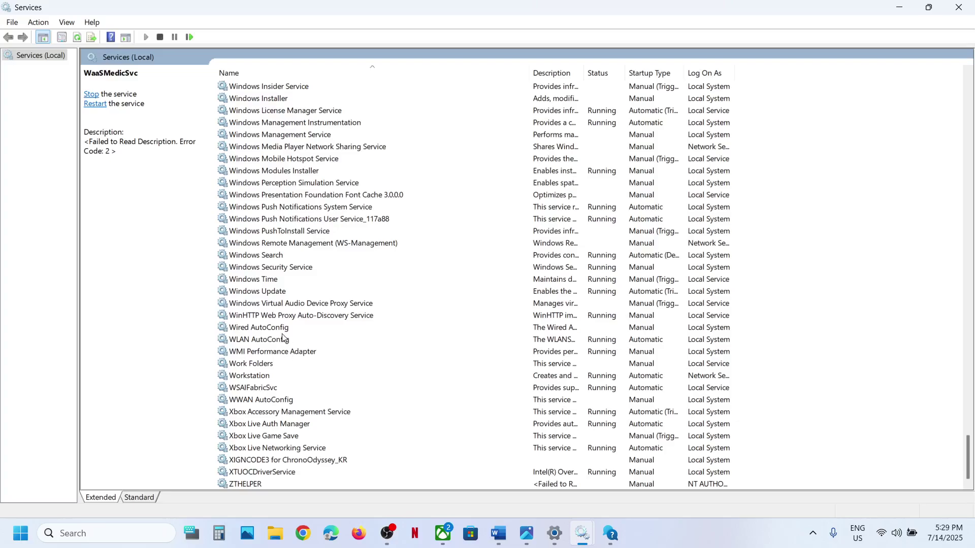
pyautogui.doubleClick(279, 292)
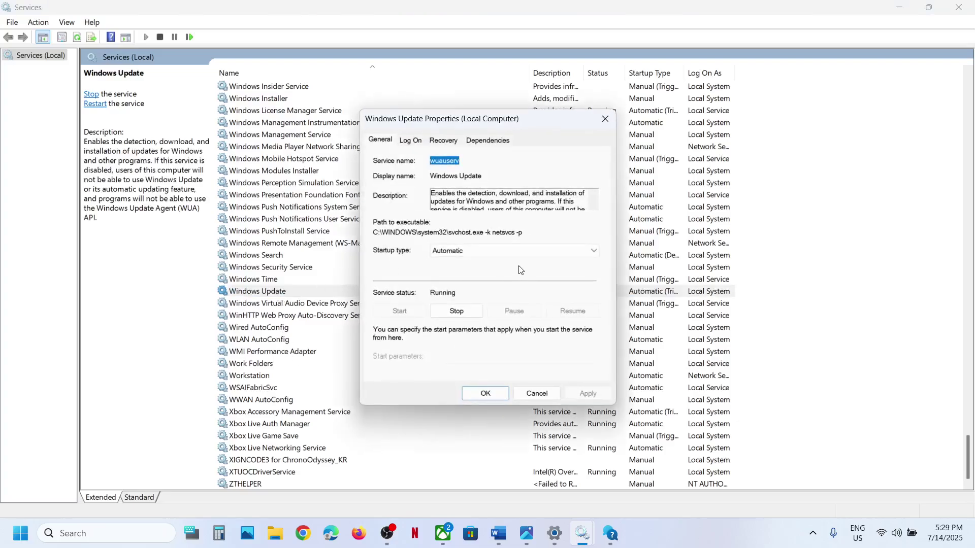
pyautogui.click(496, 252)
pyautogui.click(488, 273)
pyautogui.click(583, 397)
pyautogui.click(465, 397)
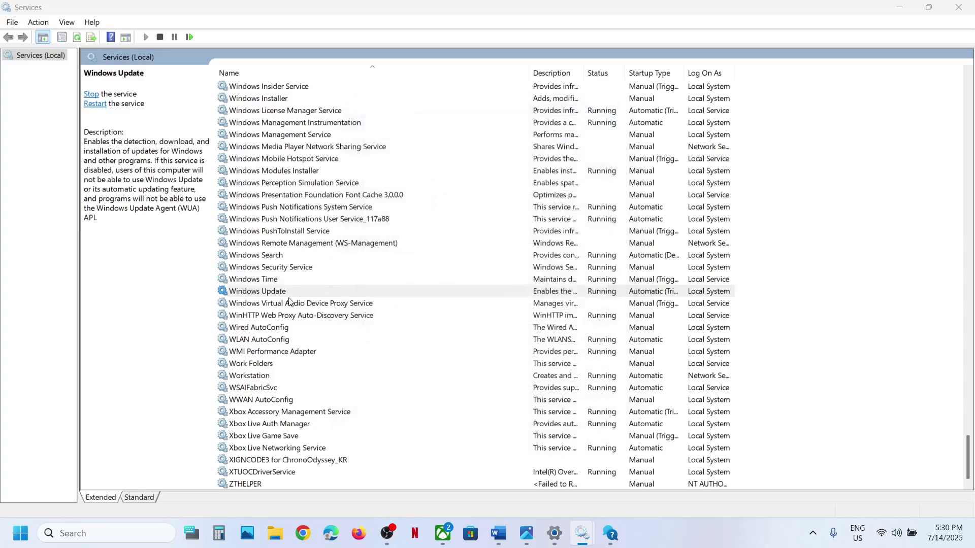
pyautogui.rightClick(285, 296)
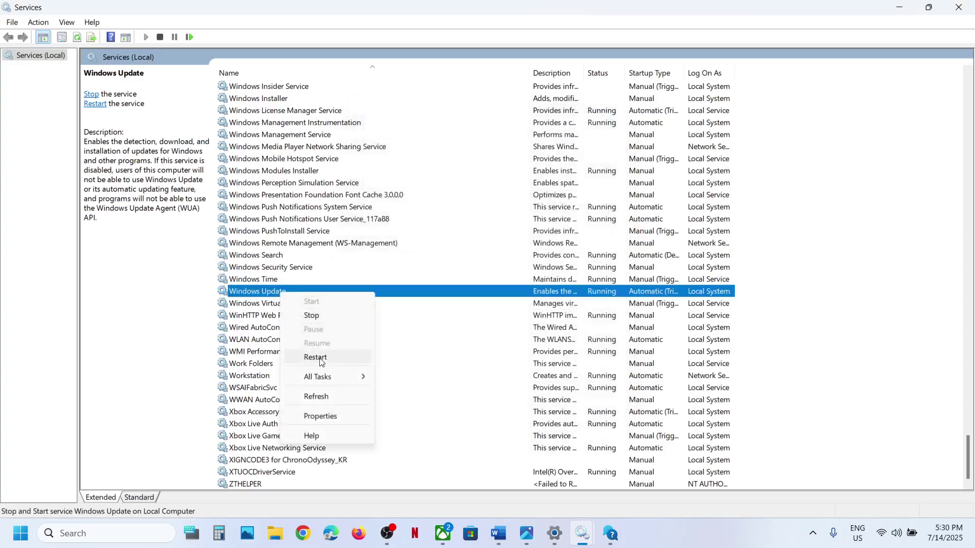
pyautogui.click(321, 362)
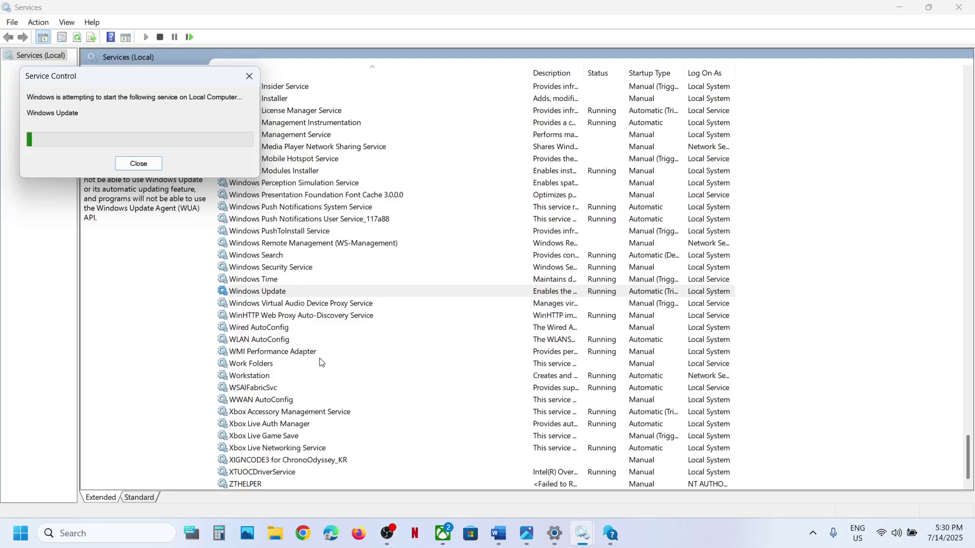
# Step: Set the Background Intelligent Transfer Service's startup type to Automatic, then start and restart the service
pyautogui.click(330, 271)
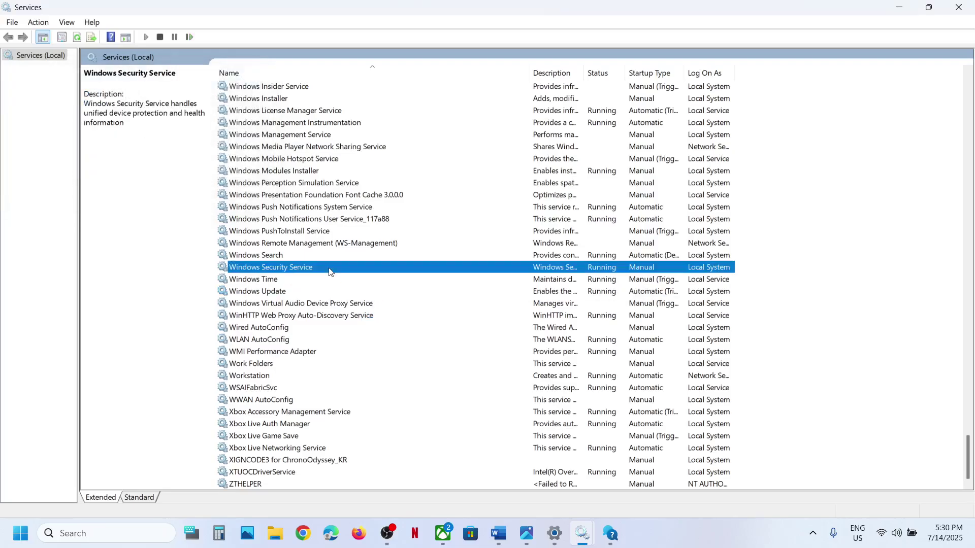
pyautogui.press('b')
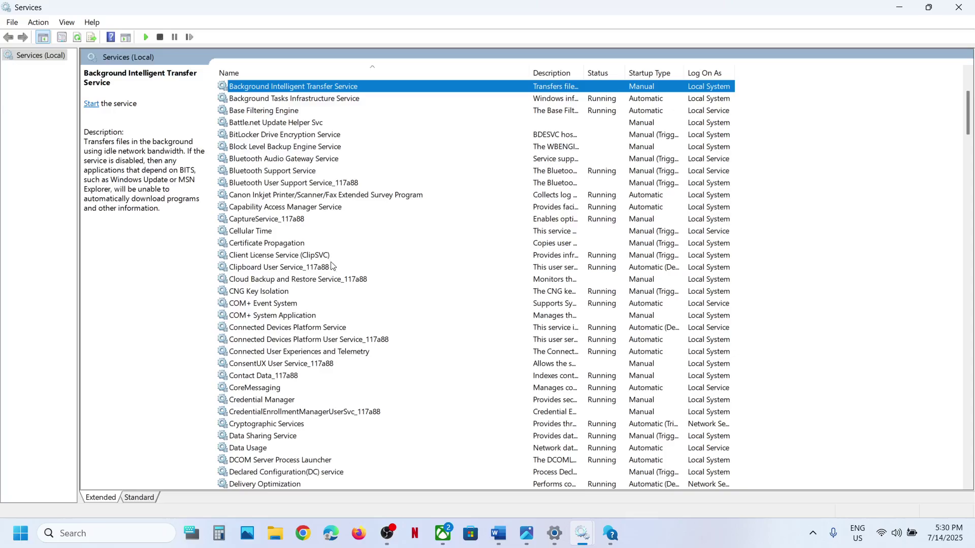
pyautogui.scroll(3, 336, 249)
pyautogui.doubleClick(339, 198)
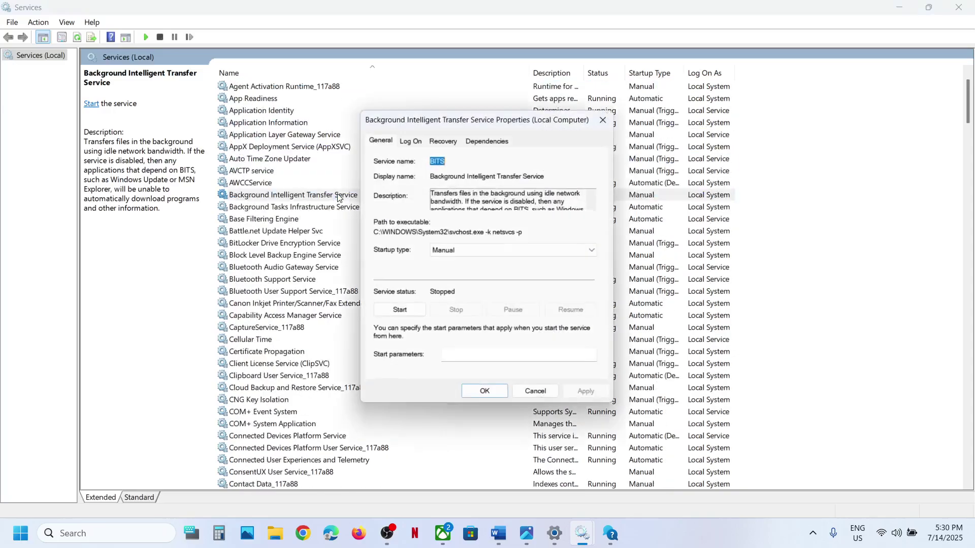
pyautogui.click(458, 249)
pyautogui.click(455, 270)
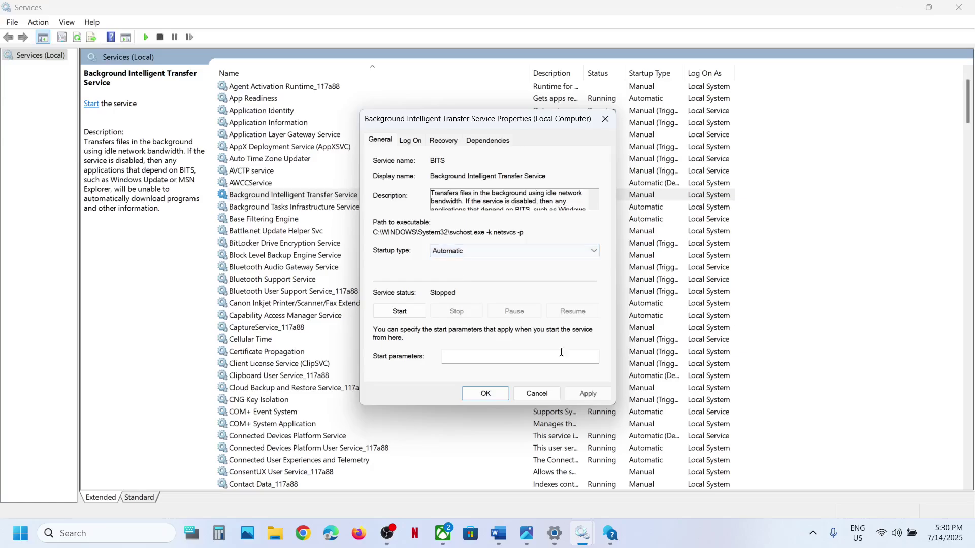
pyautogui.click(584, 393)
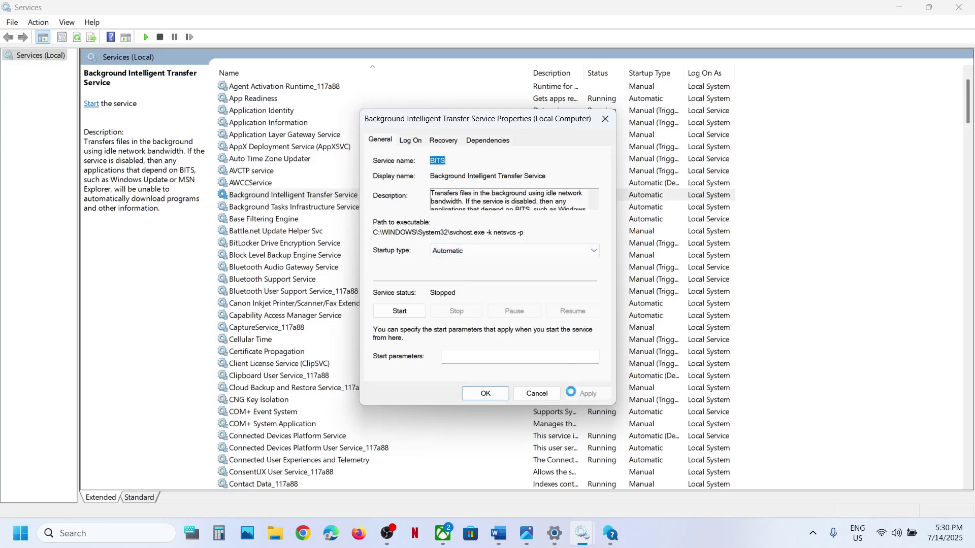
pyautogui.click(403, 314)
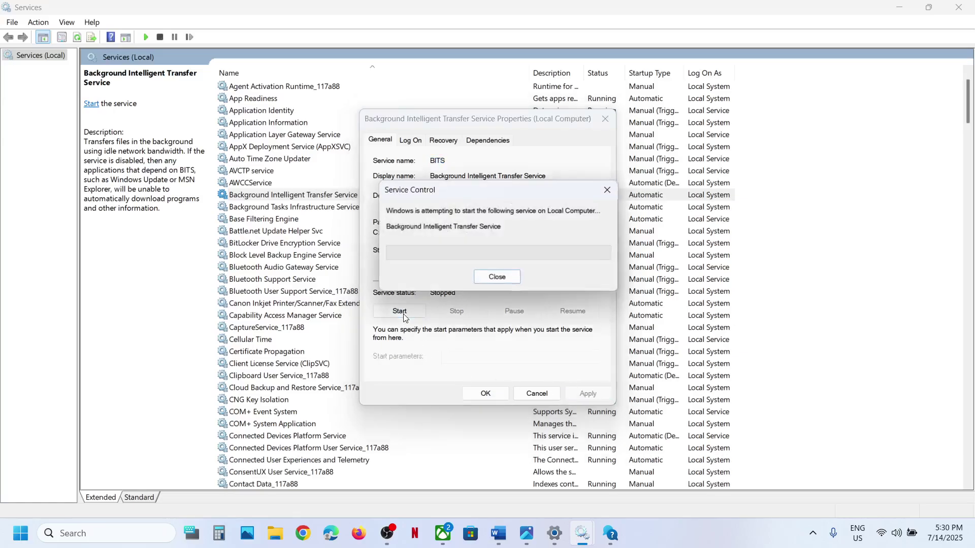
pyautogui.click(484, 393)
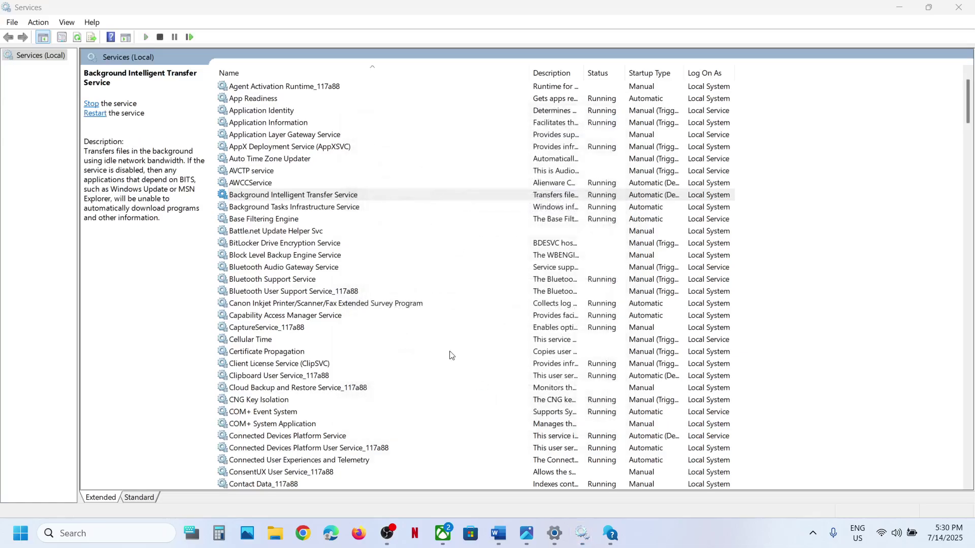
pyautogui.rightClick(309, 197)
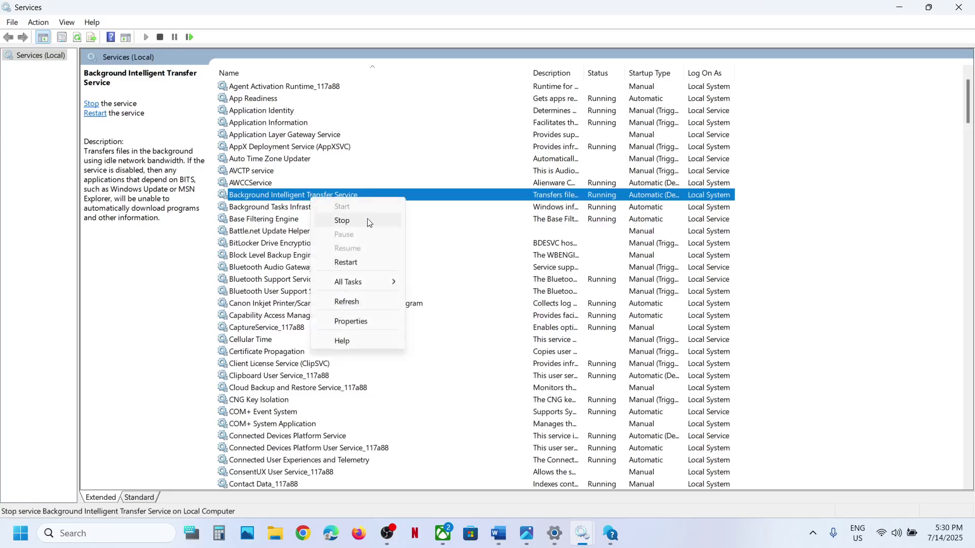
pyautogui.click(345, 260)
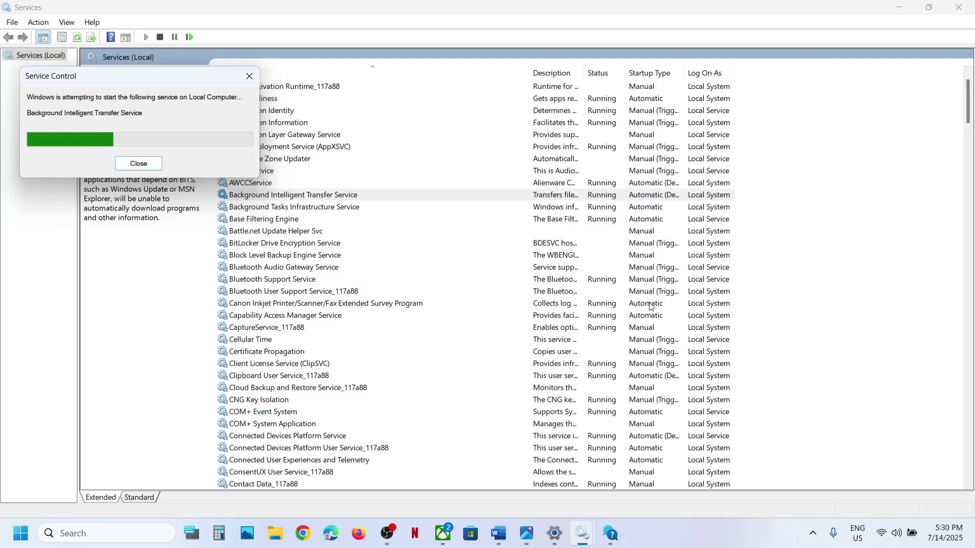
# Step: Switch to the Word document and copy the Windows 11 software download link under Step 5
pyautogui.click(499, 533)
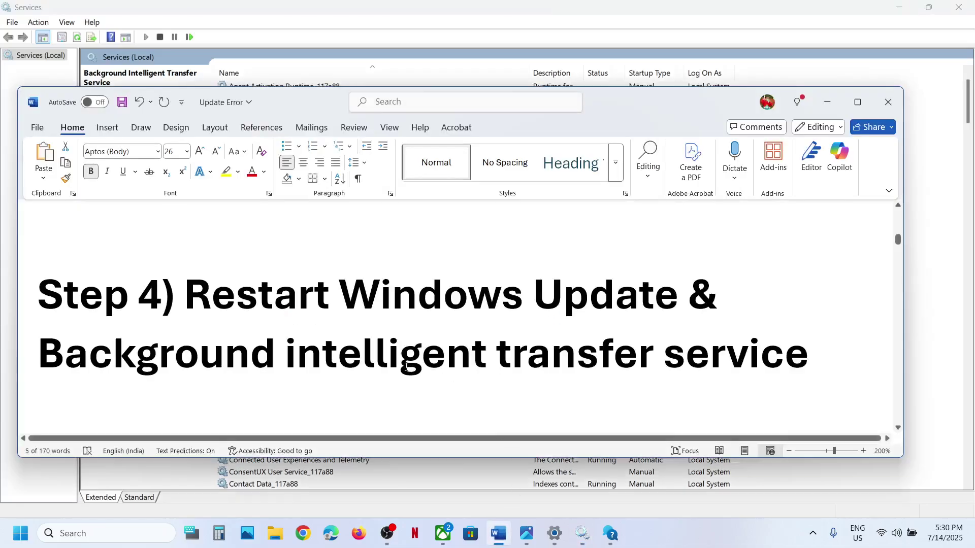
pyautogui.scroll(-5, 406, 366)
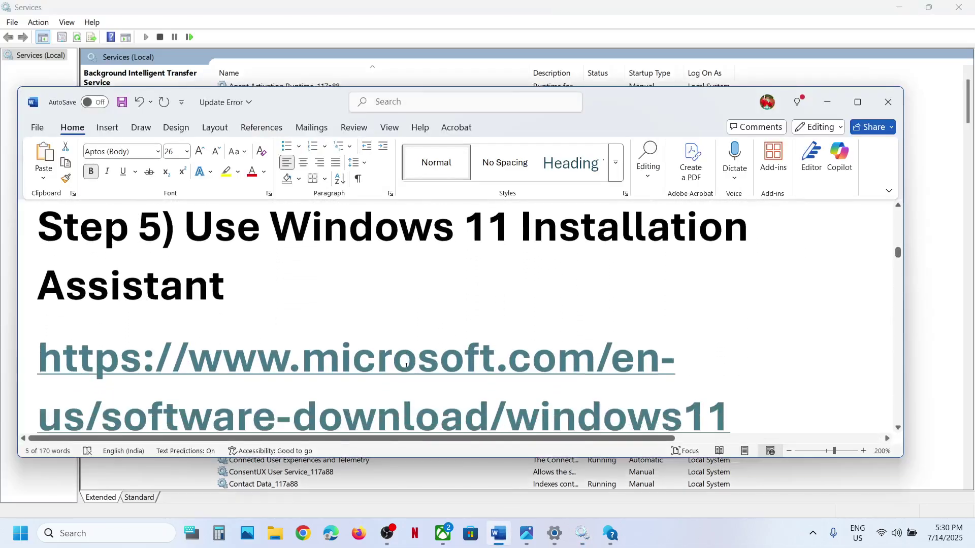
pyautogui.scroll(-3, 406, 365)
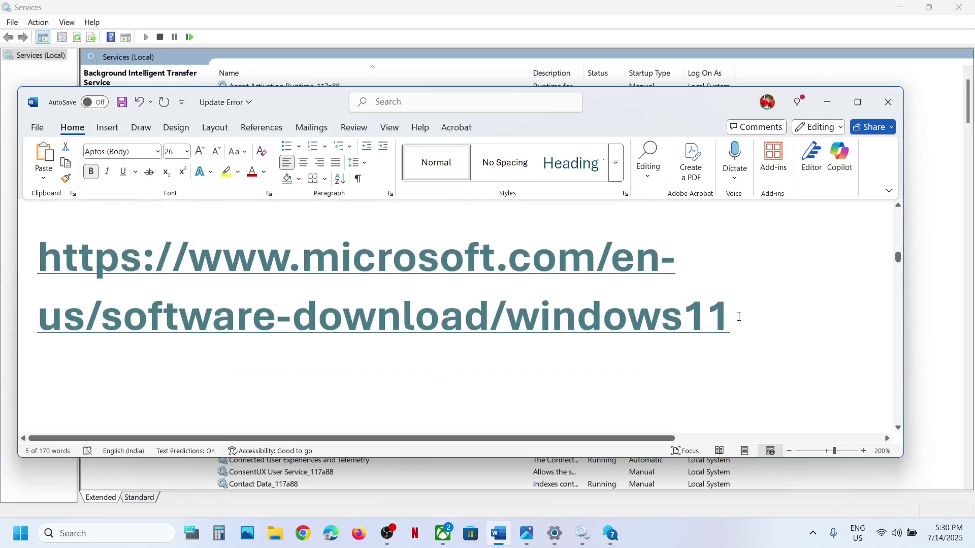
pyautogui.moveTo(739, 317); pyautogui.dragTo(38, 259)
pyautogui.rightClick(111, 297)
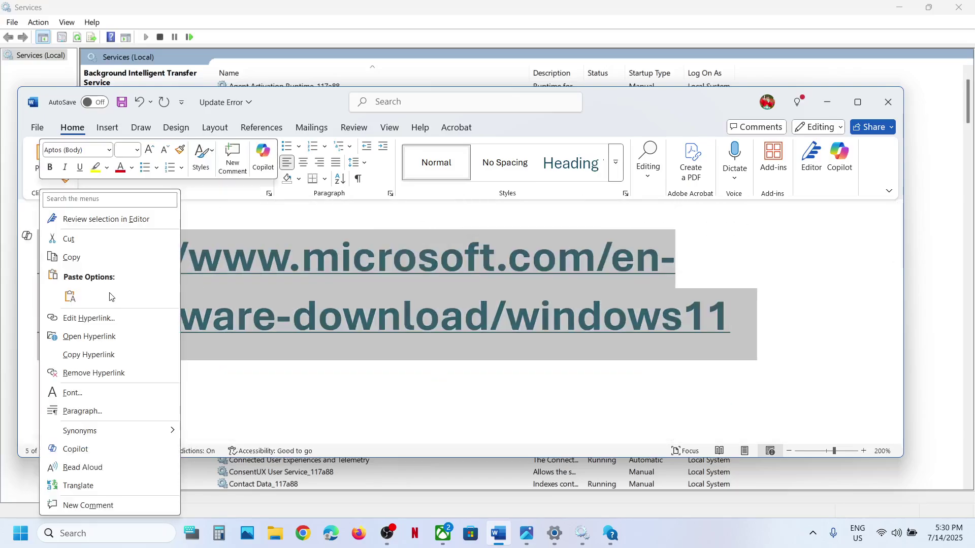
pyautogui.click(71, 257)
# Step: Switch to Chrome and open the copied microsoft.com/en-us/software-download/windows11 address in a new tab
pyautogui.click(303, 534)
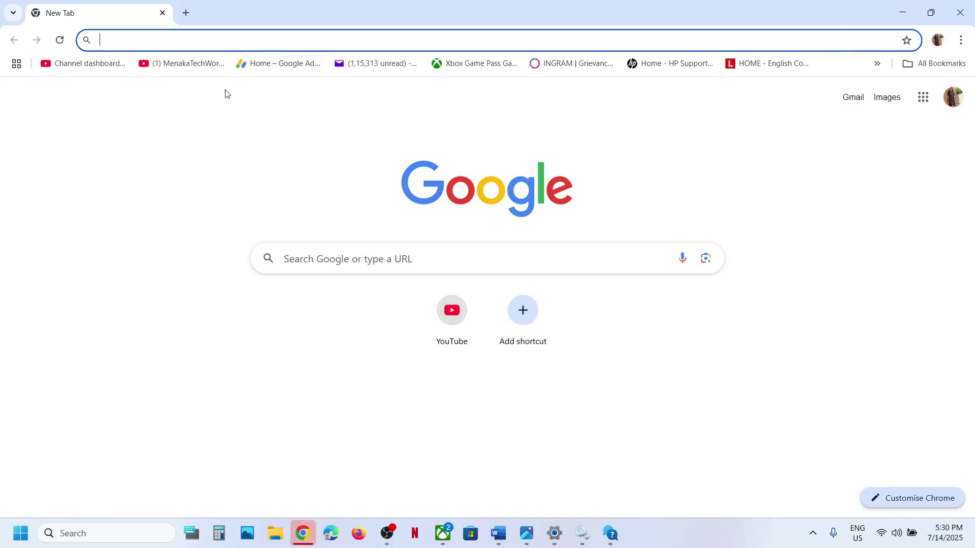
pyautogui.click(187, 12)
pyautogui.hotkey('ctrl', 'v')
pyautogui.press('Return')
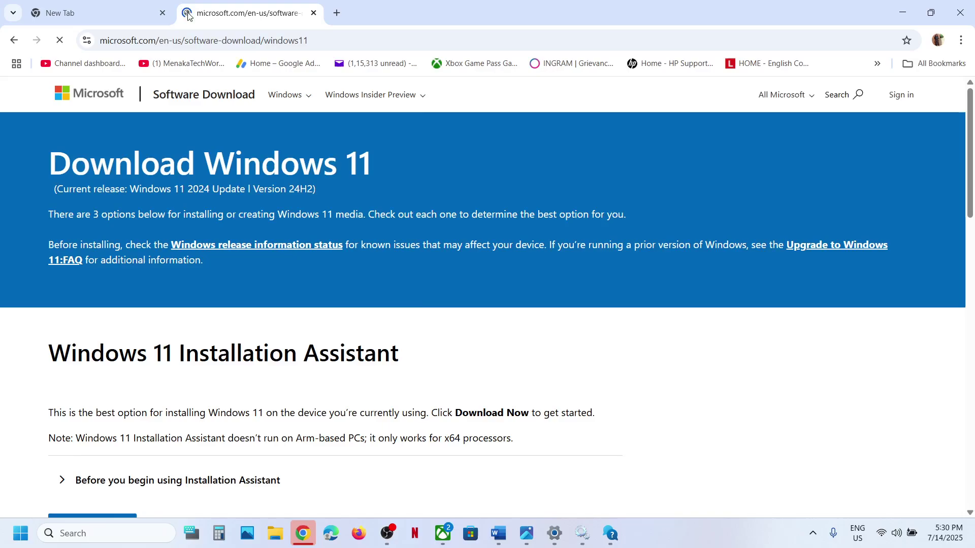
# Step: Download and run the Windows 11 Installation Assistant, allow it to make changes, and close it after its check
pyautogui.click(286, 95)
pyautogui.scroll(-2, 364, 204)
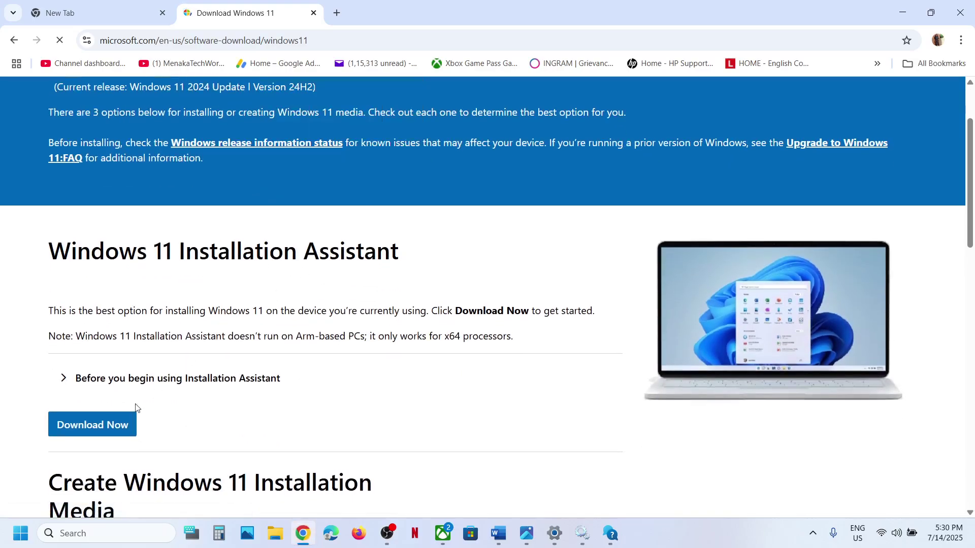
pyautogui.click(108, 421)
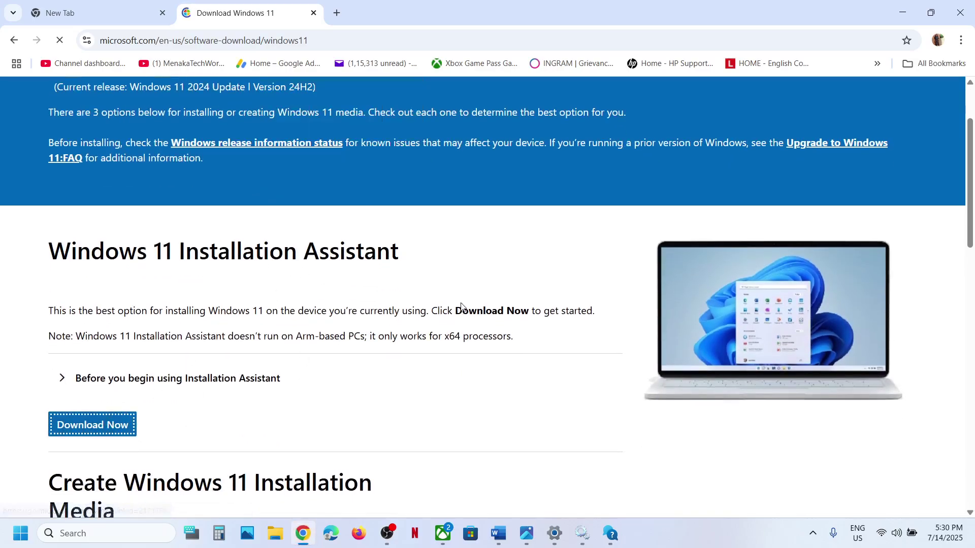
pyautogui.click(829, 74)
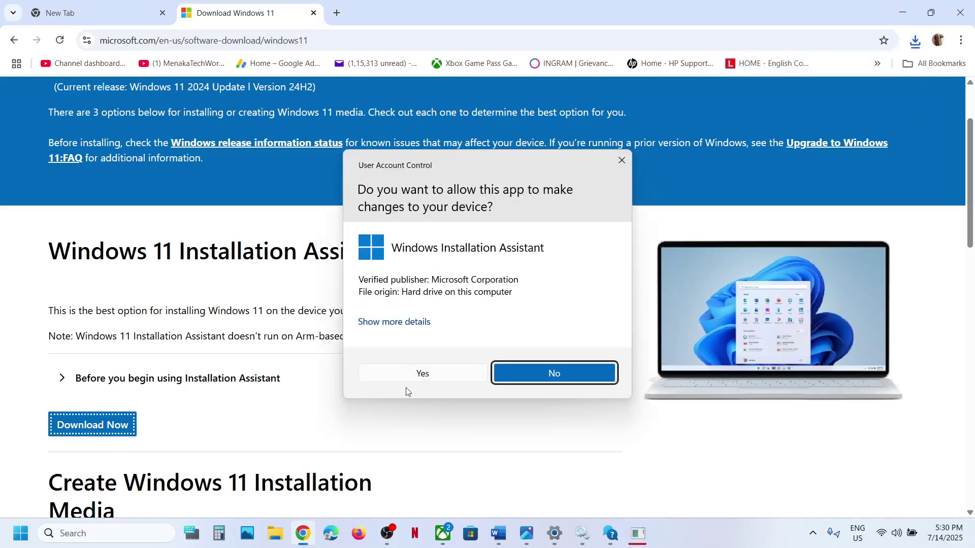
pyautogui.click(412, 379)
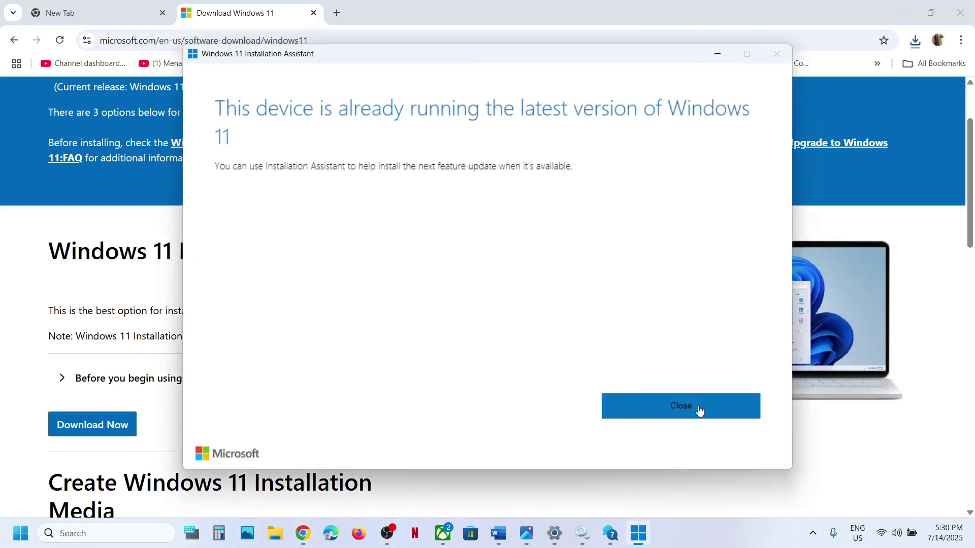
pyautogui.click(657, 416)
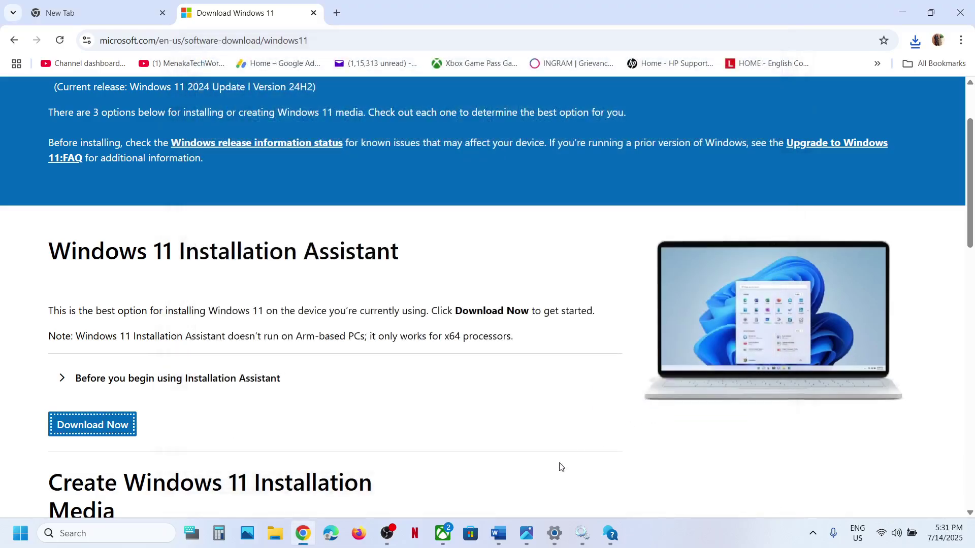
# Step: Copy the Microsoft Update Catalog link from Step 6 in the Word document and open it in a new Chrome tab
pyautogui.click(499, 532)
pyautogui.scroll(-5, 387, 363)
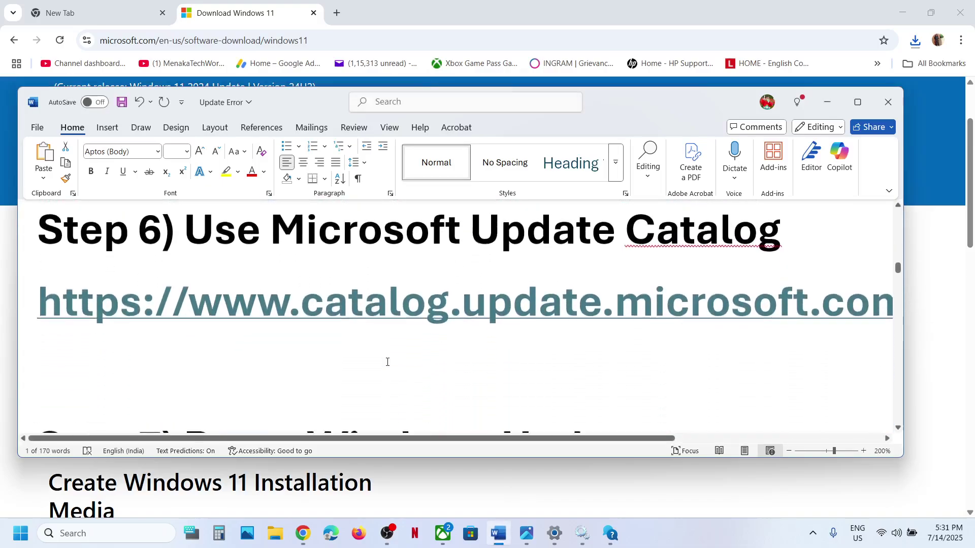
pyautogui.tripleClick(458, 301)
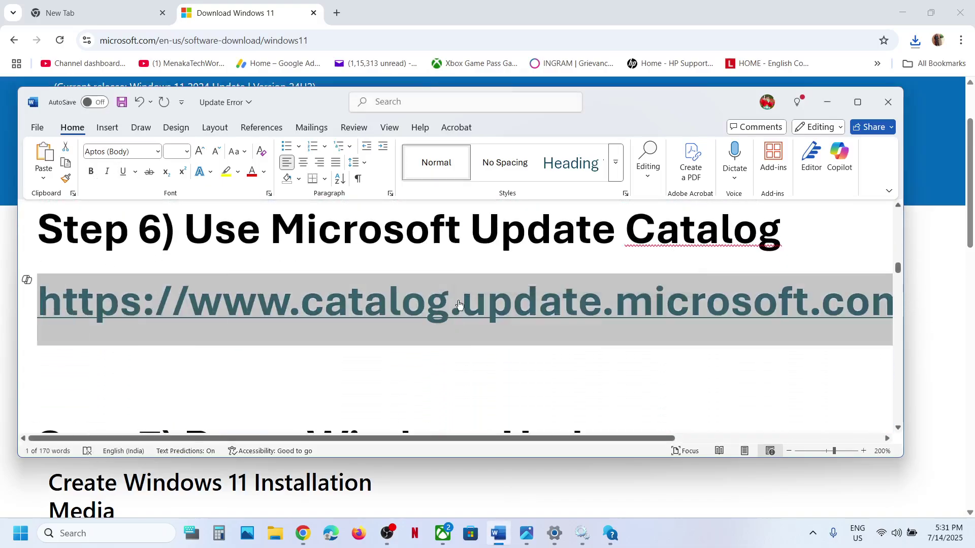
pyautogui.click(331, 12)
pyautogui.click(334, 13)
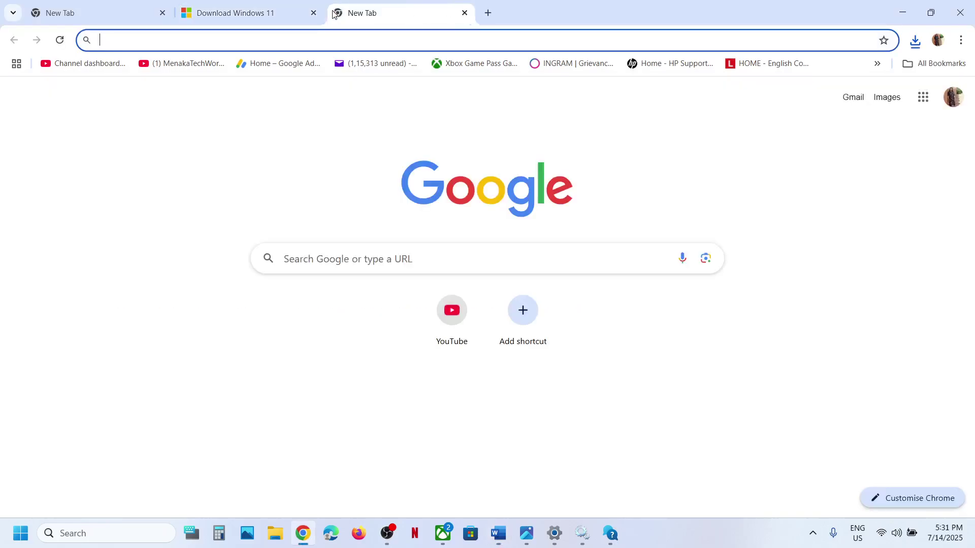
pyautogui.hotkey('ctrl', 'v')
pyautogui.press('Return')
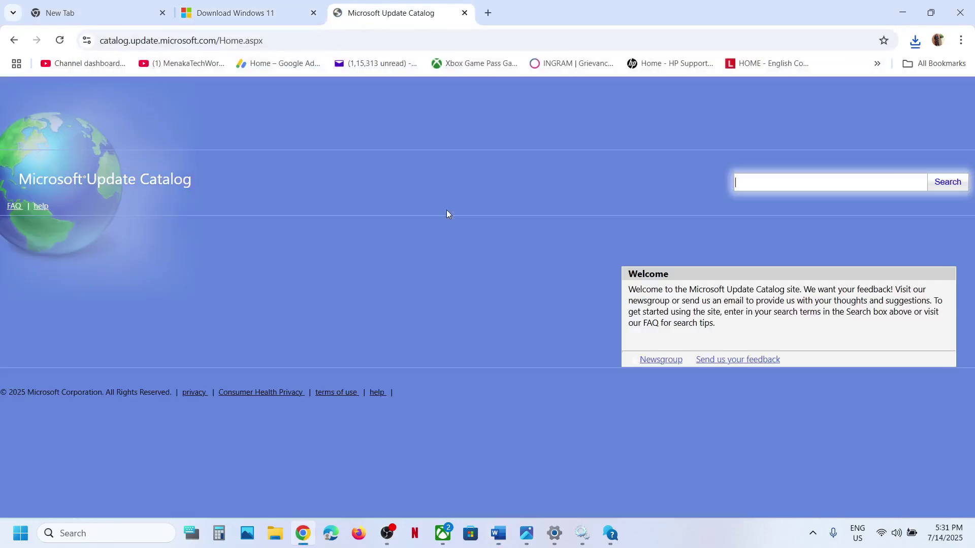
# Step: Open the Windows Update history in Settings and copy KB5062553 from the 2025-07 cumulative update entry
pyautogui.click(554, 533)
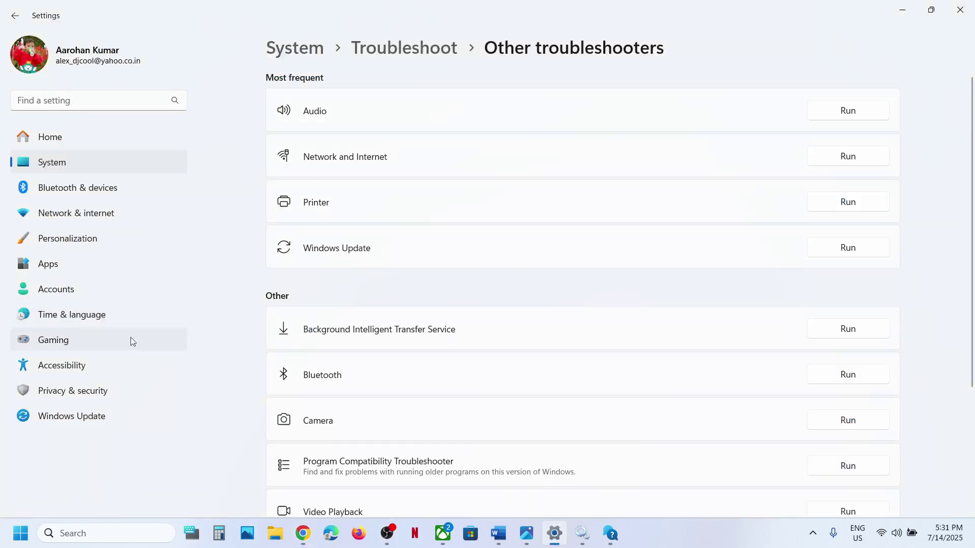
pyautogui.click(93, 386)
pyautogui.click(89, 419)
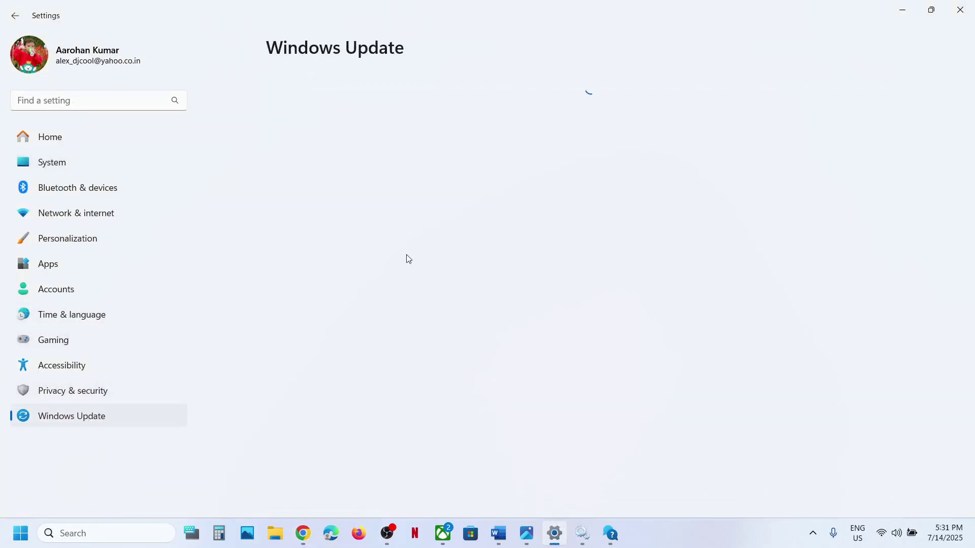
pyautogui.click(357, 269)
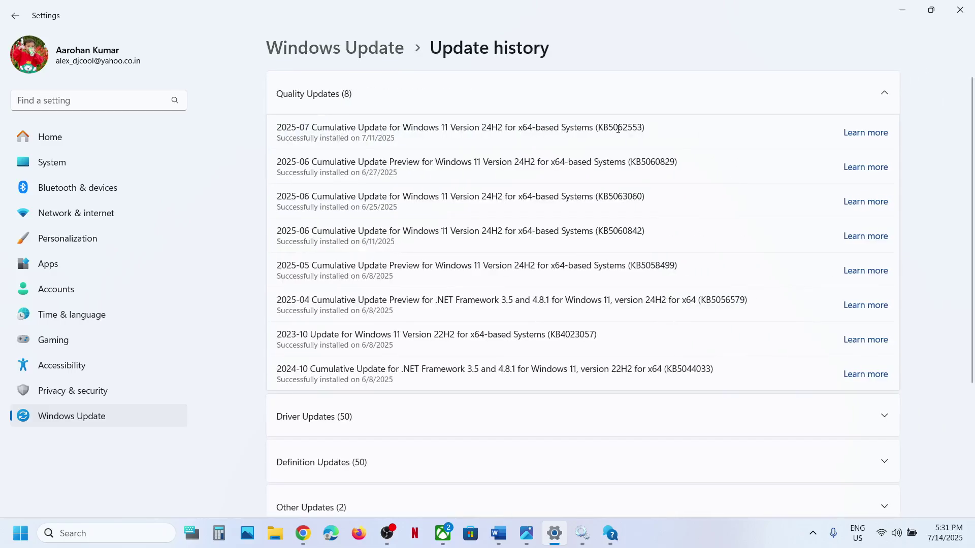
pyautogui.doubleClick(618, 128)
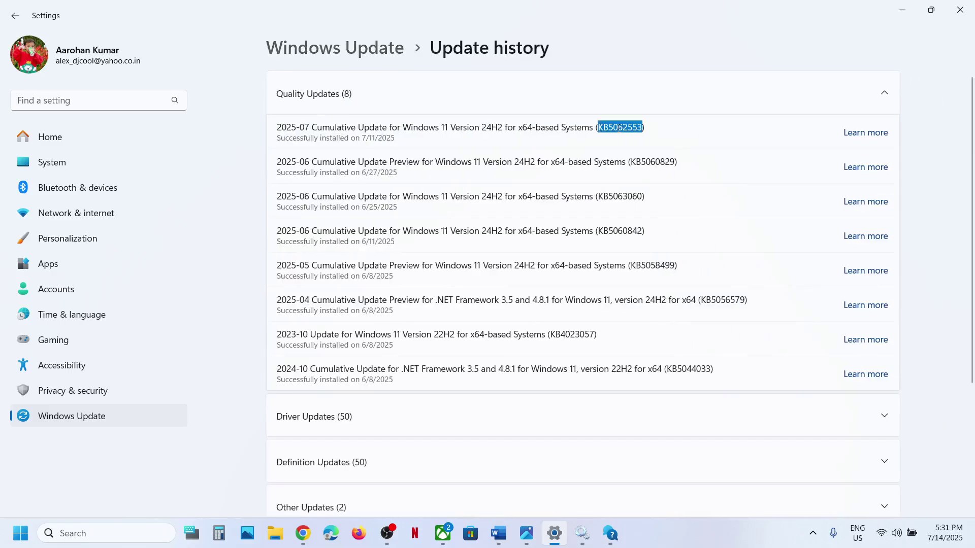
# Step: Return to the Microsoft Update Catalog in Chrome and search it for KB5062553
pyautogui.click(913, 12)
pyautogui.click(820, 181)
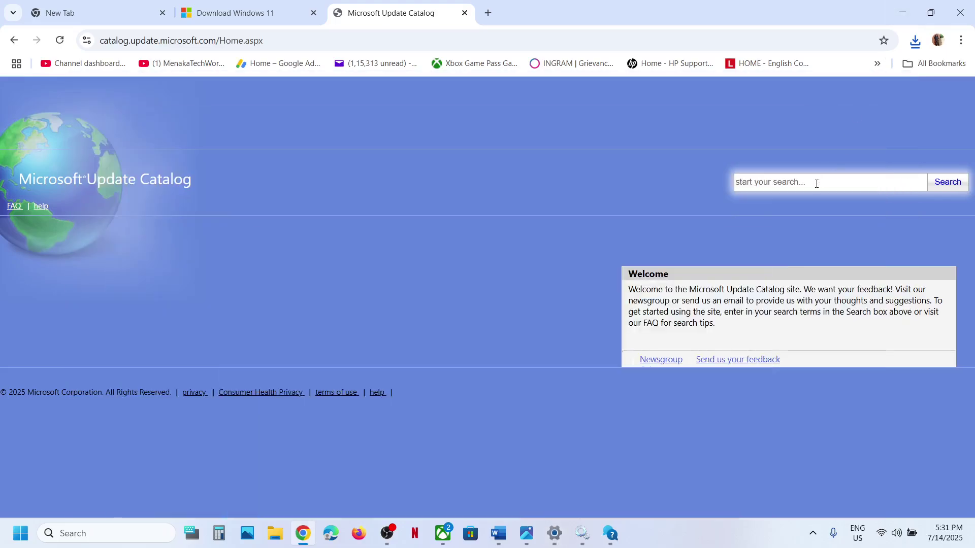
pyautogui.hotkey('ctrl', 'v')
pyautogui.click(947, 183)
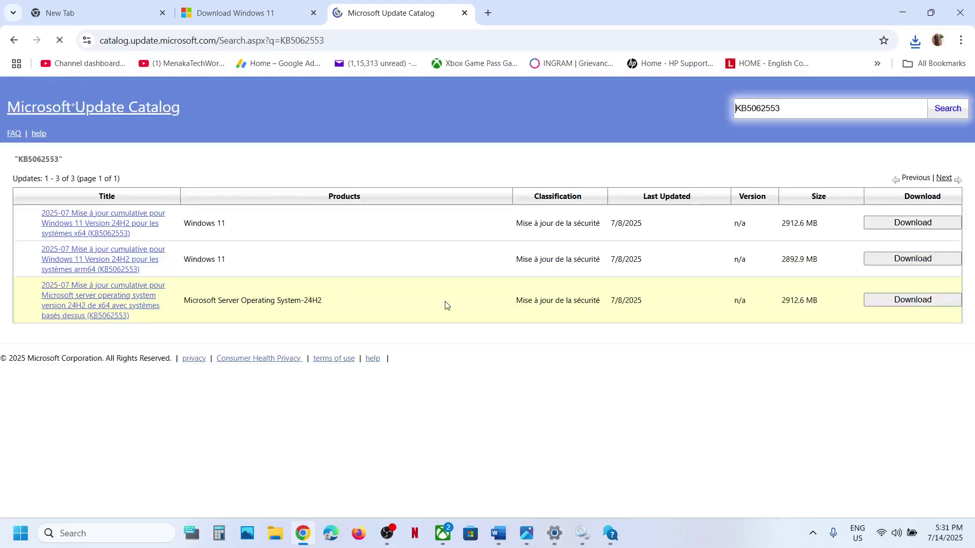
# Step: Translate the catalog results page into English with Google Translate
pyautogui.click(961, 41)
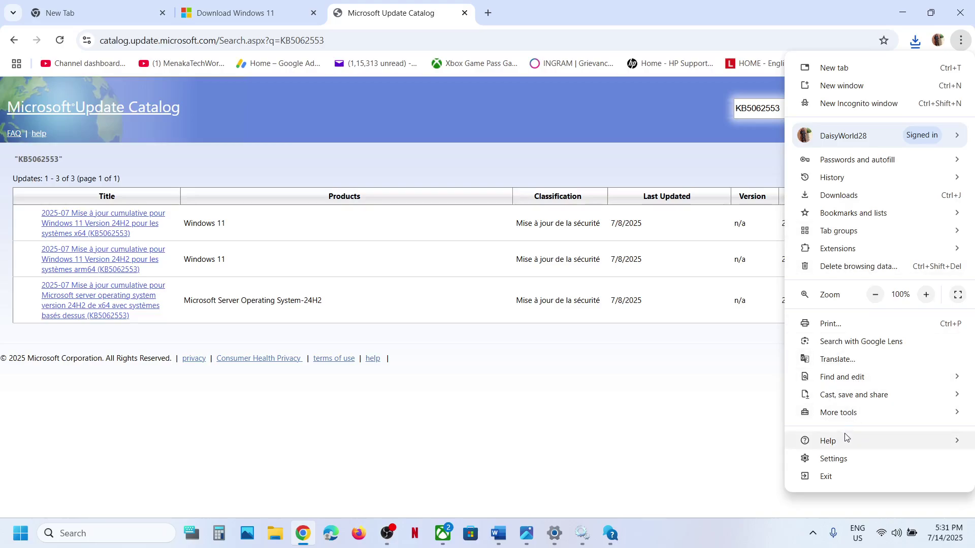
pyautogui.click(845, 360)
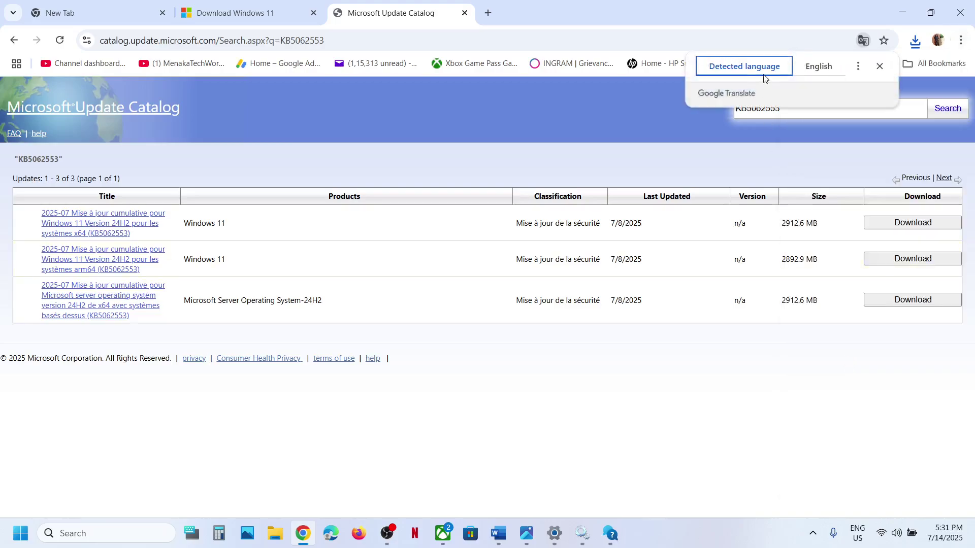
pyautogui.click(811, 66)
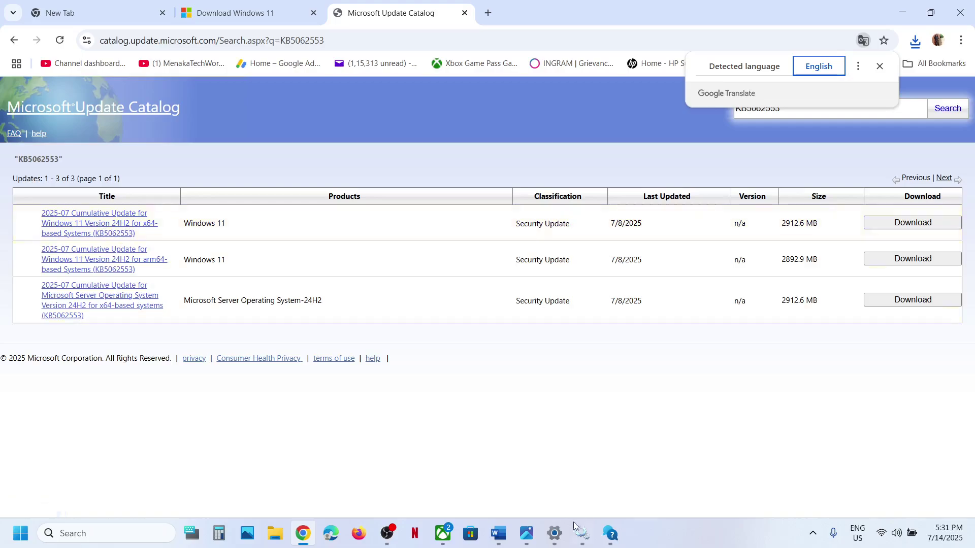
# Step: Open the System About page in Settings and check the device's system type to pick the matching update package
pyautogui.click(555, 533)
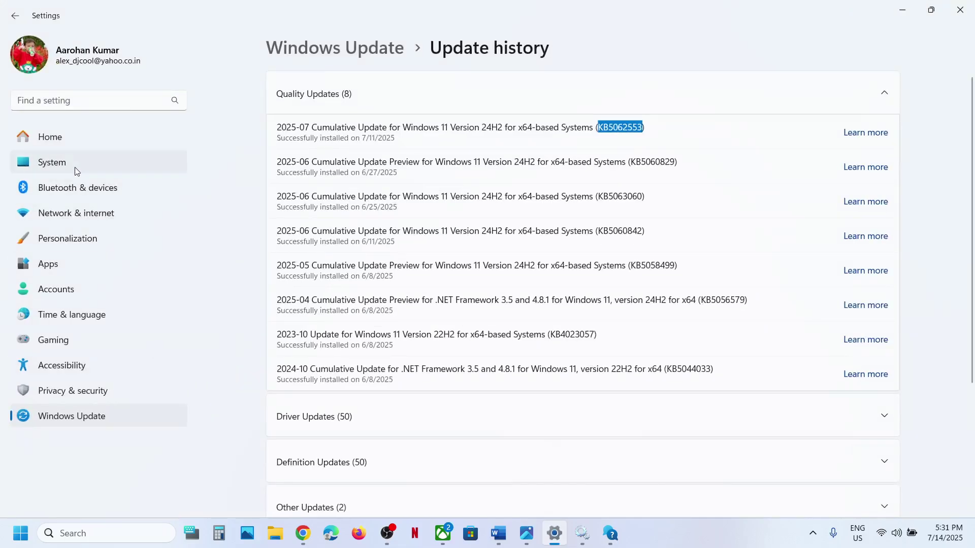
pyautogui.click(75, 169)
pyautogui.scroll(-10, 468, 352)
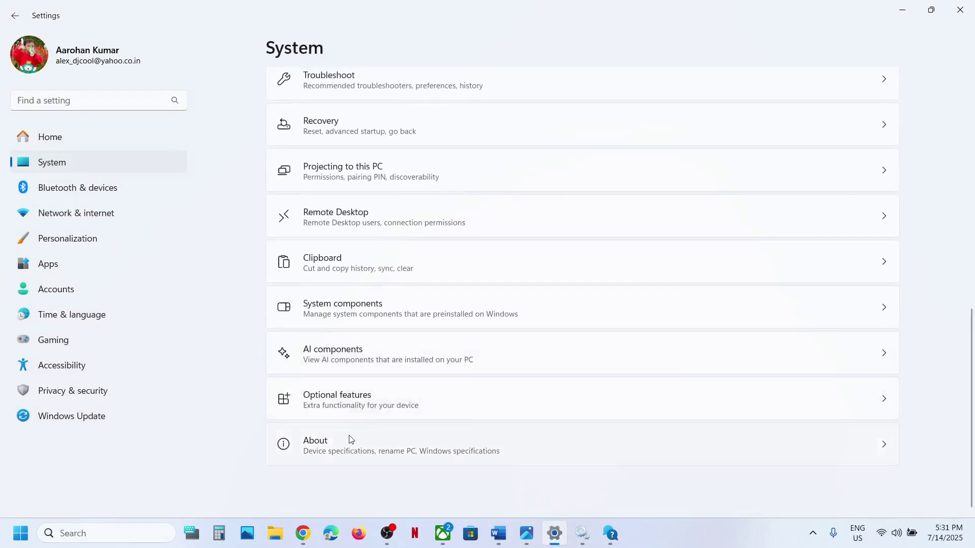
pyautogui.click(349, 440)
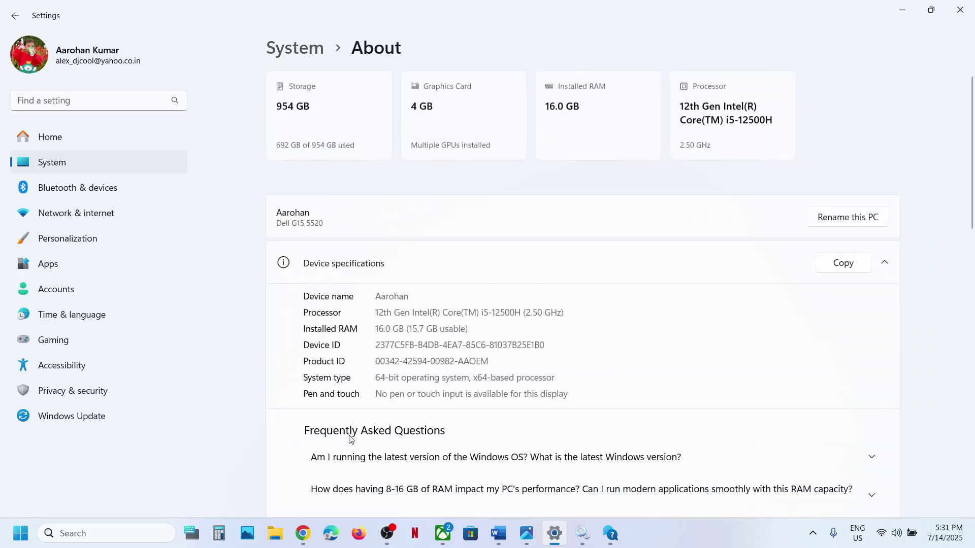
pyautogui.scroll(-1, 350, 440)
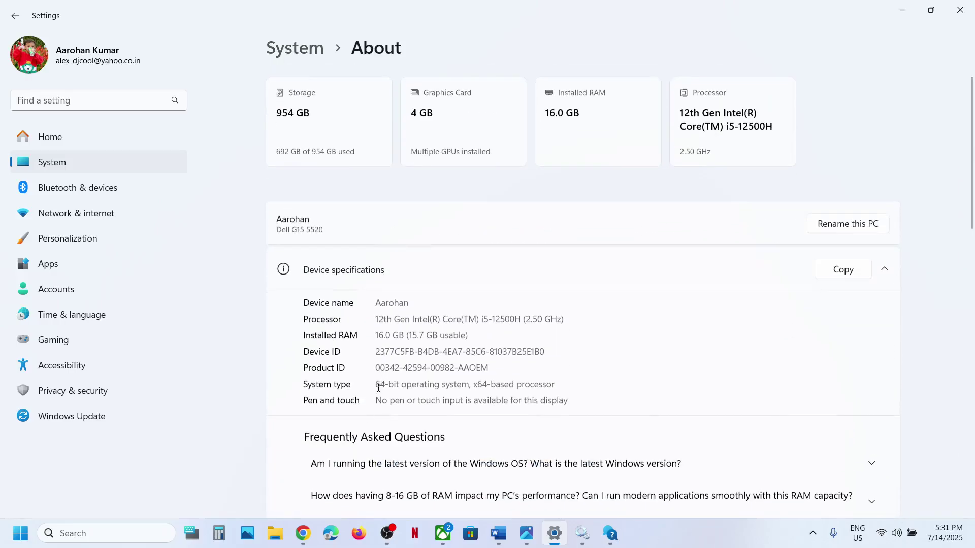
pyautogui.moveTo(378, 388); pyautogui.dragTo(619, 387)
pyautogui.click(902, 10)
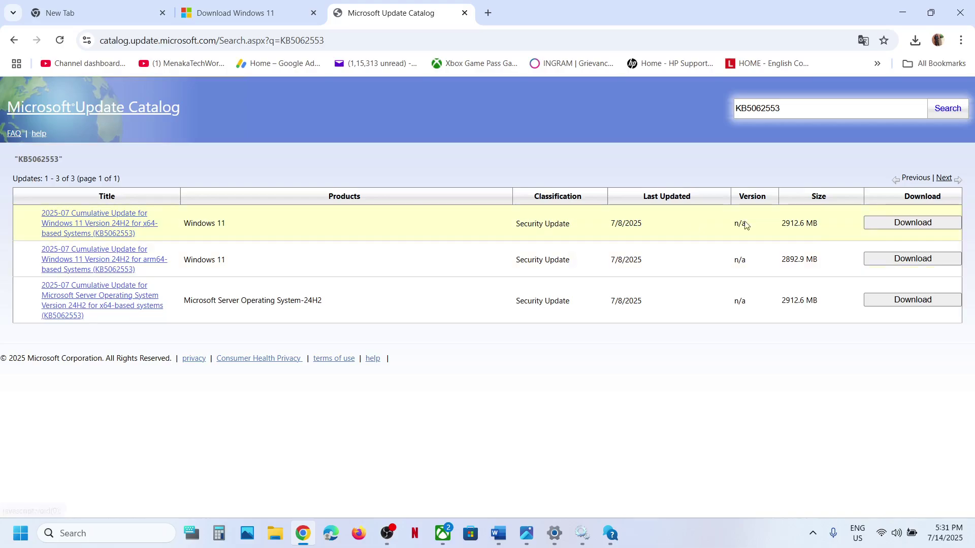
# Step: Download the KB5062553 .msu file of the Windows 11 Version 24H2 x64-based update from the Microsoft Update Catalog
pyautogui.click(897, 221)
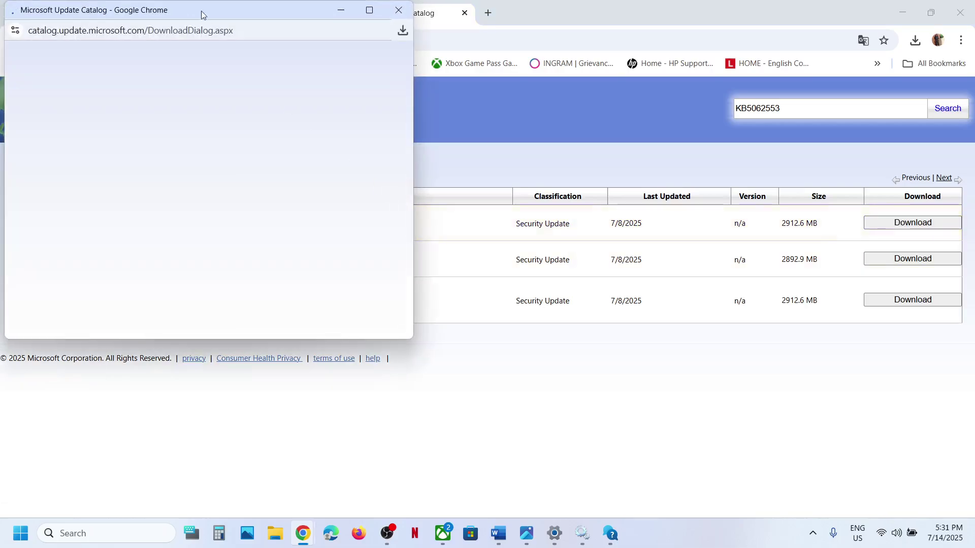
pyautogui.moveTo(198, 10); pyautogui.dragTo(437, 91)
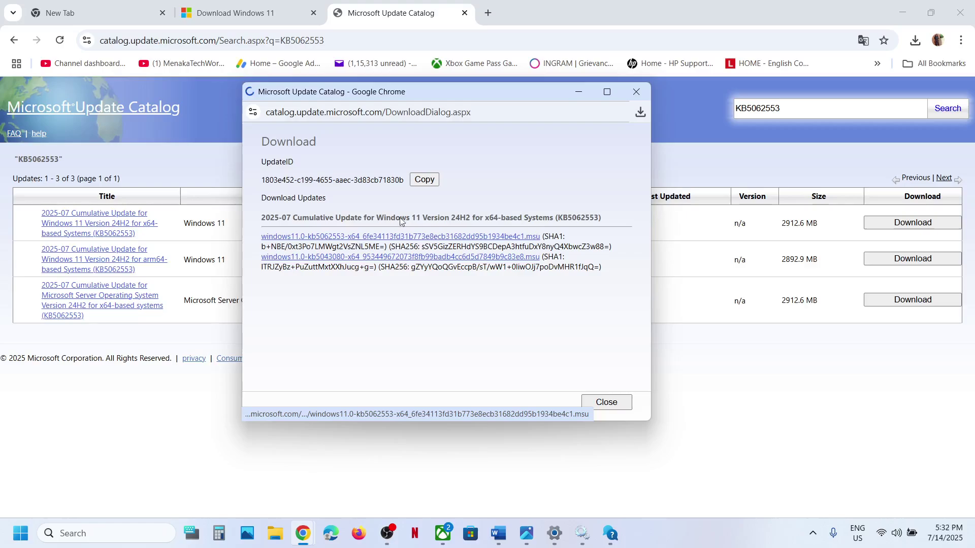
pyautogui.click(640, 114)
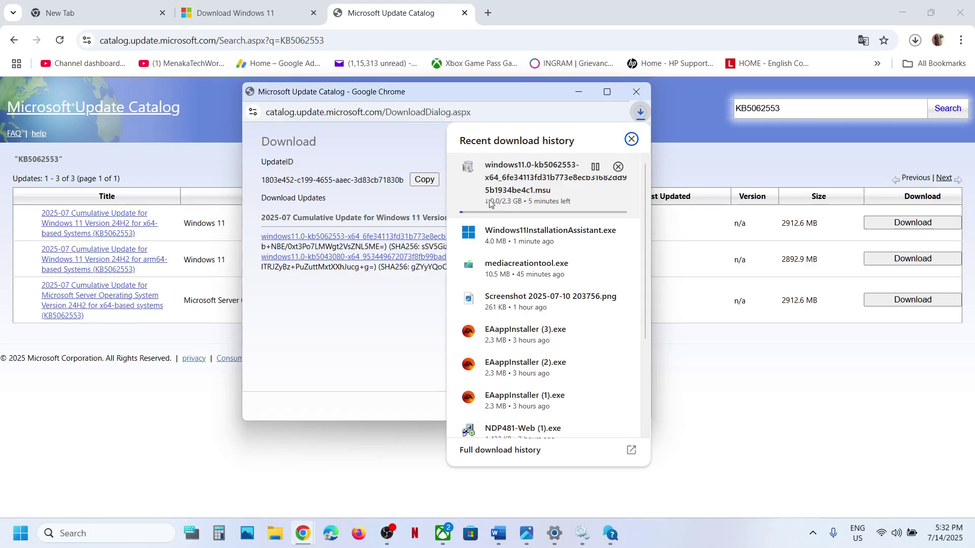
pyautogui.click(354, 308)
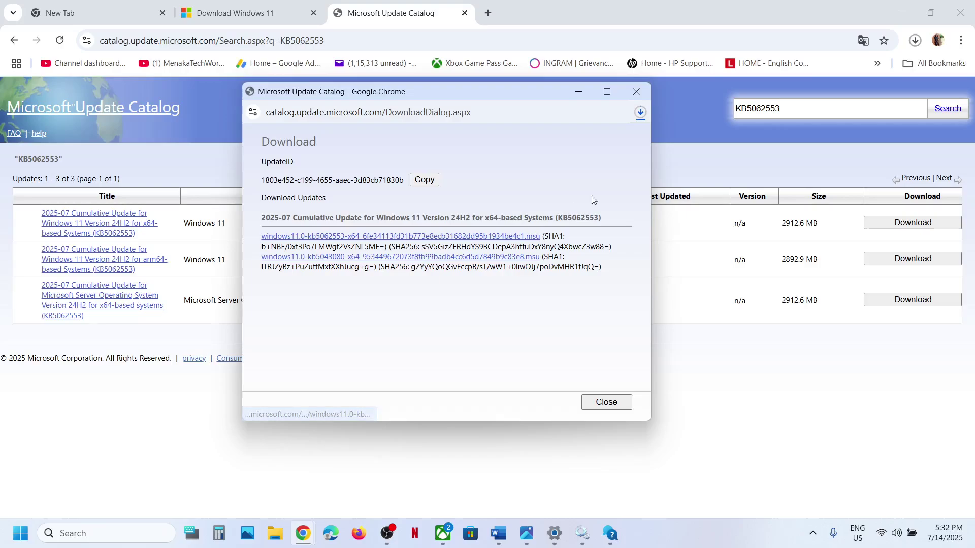
pyautogui.click(709, 136)
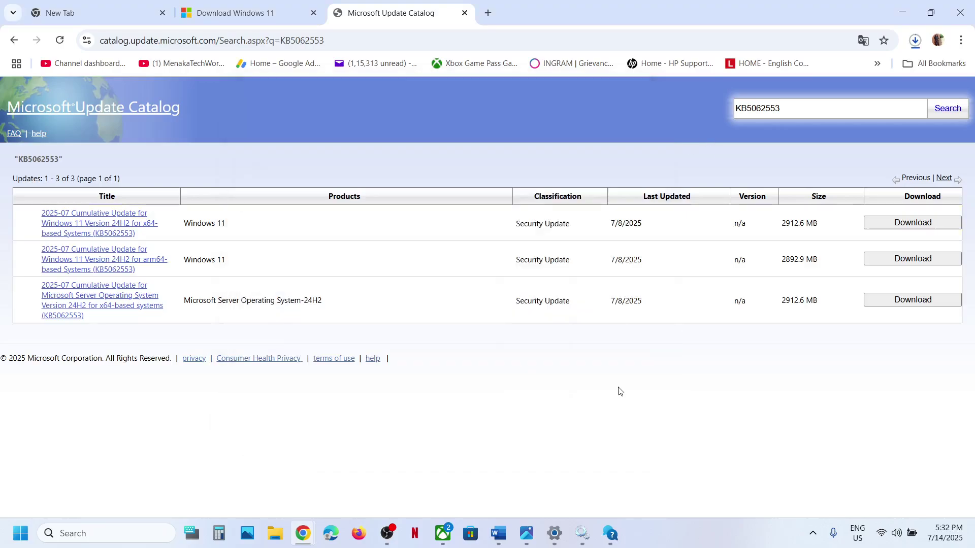
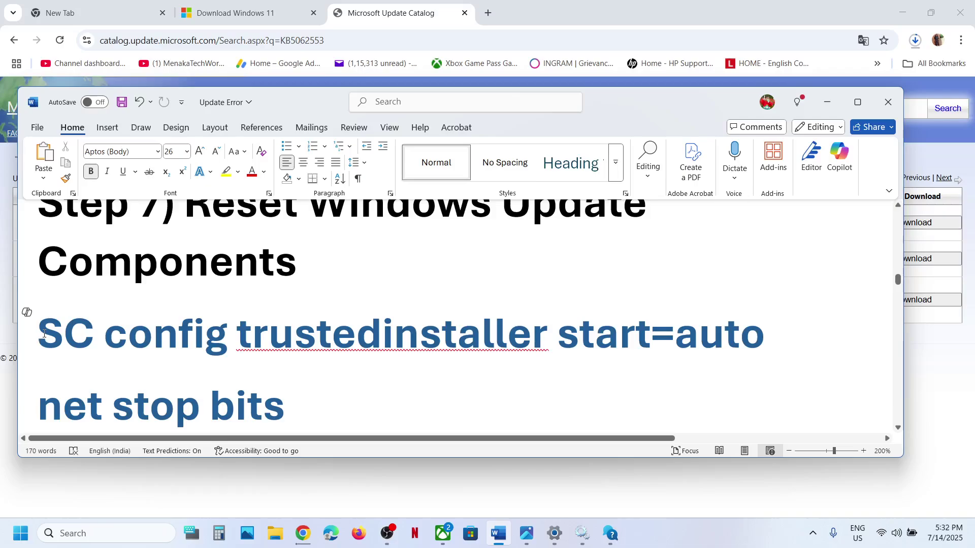
# Step: Copy all Step 7 commands in the Word document, from "SC config trustedinstaller start=auto" through "net start appidsvc"
pyautogui.hotkey('shift', 'Down')
pyautogui.hotkey('shift', 'Down')
pyautogui.hotkey('shift', 'Down')
pyautogui.hotkey('shift', 'Down')
pyautogui.hotkey('shift', 'Down')
pyautogui.hotkey('shift', 'Down')
pyautogui.hotkey('shift', 'Down')
pyautogui.hotkey('shift', 'Down')
pyautogui.hotkey('shift', 'Down')
pyautogui.hotkey('shift', 'Down')
pyautogui.hotkey('shift', 'Down')
pyautogui.hotkey('shift', 'Down')
pyautogui.hotkey('shift', 'Down')
pyautogui.hotkey('shift', 'Down')
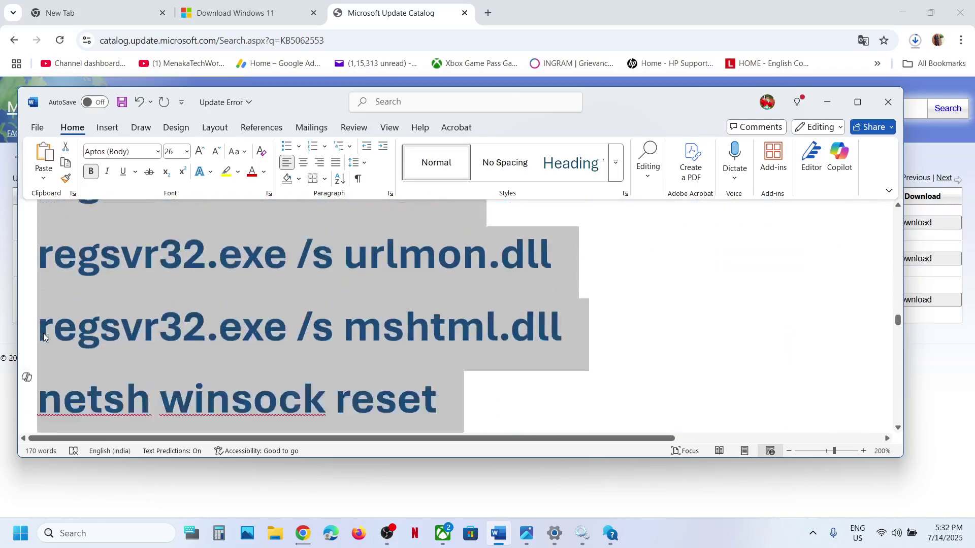
pyautogui.hotkey('shift', 'Down')
pyautogui.hotkey('shift', 'Down')
pyautogui.hotkey('shift', 'Down')
pyautogui.hotkey('shift', 'Down')
pyautogui.hotkey('shift', 'Down')
pyautogui.hotkey('shift', 'Down')
pyautogui.hotkey('shift', 'Down')
pyautogui.hotkey('shift', 'Down')
pyautogui.hotkey('shift', 'Down')
pyautogui.hotkey('shift', 'Down')
pyautogui.hotkey('shift', 'Down')
pyautogui.hotkey('shift', 'Down')
pyautogui.hotkey('shift', 'Down')
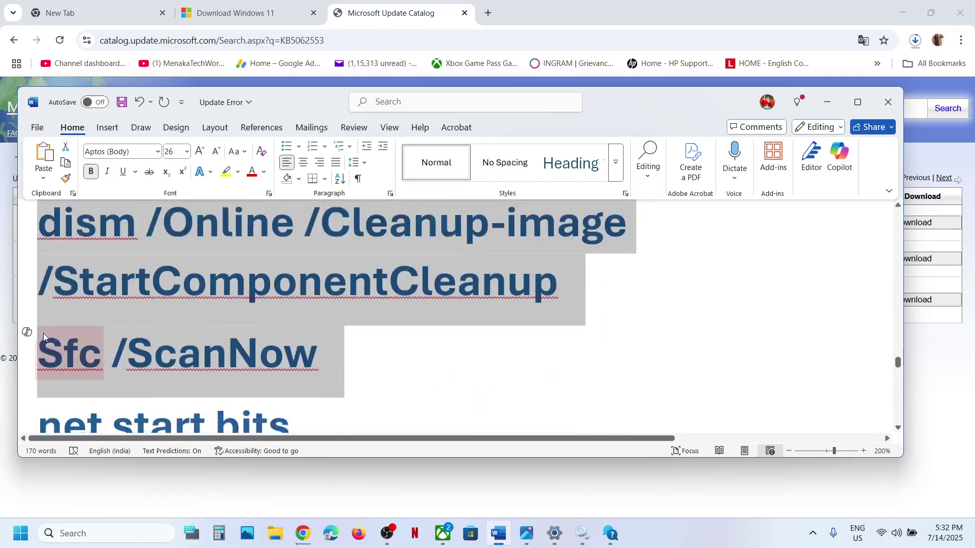
pyautogui.hotkey('shift', 'Down')
pyautogui.hotkey('shift', 'Down')
pyautogui.hotkey('shift', 'Down')
pyautogui.hotkey('shift', 'Down')
pyautogui.hotkey('shift', 'Down')
pyautogui.hotkey('shift', 'Down')
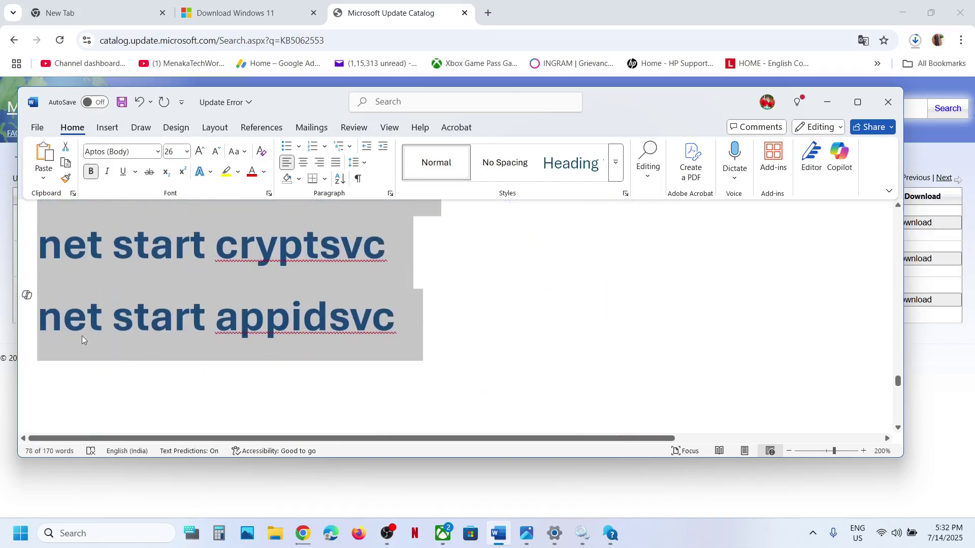
pyautogui.scroll(-3, 102, 342)
pyautogui.scroll(3, 147, 309)
pyautogui.rightClick(155, 304)
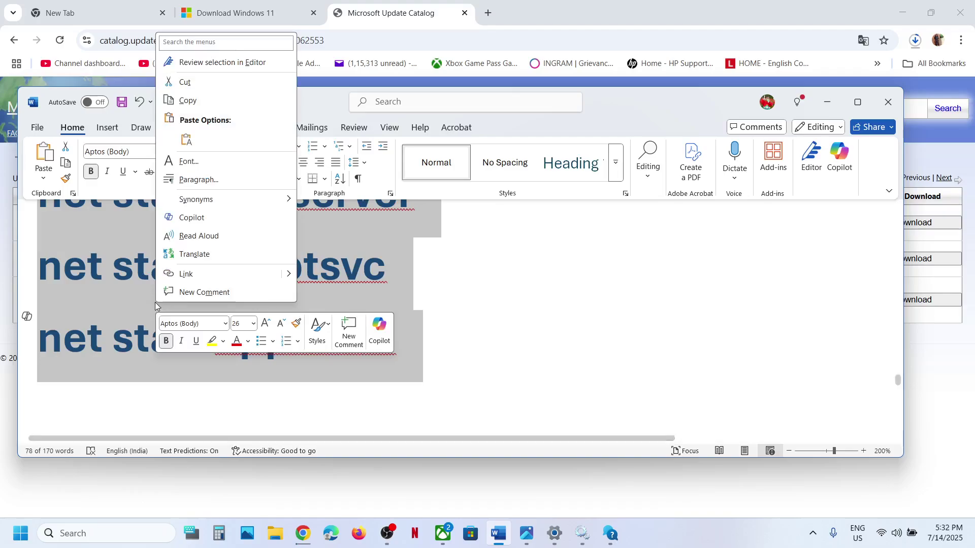
pyautogui.click(188, 101)
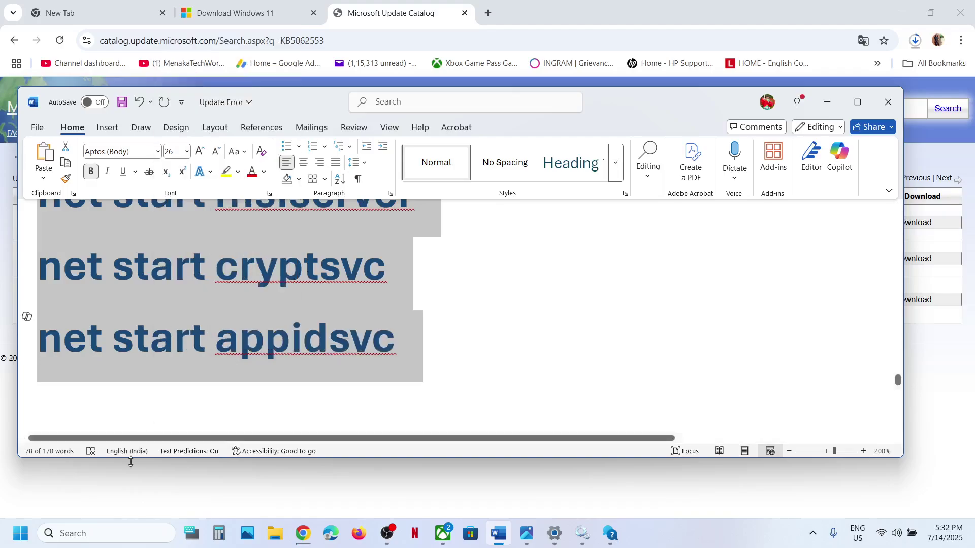
# Step: Open Notepad and paste the copied Windows Update reset commands into the blank document
pyautogui.click(91, 526)
pyautogui.write('note')
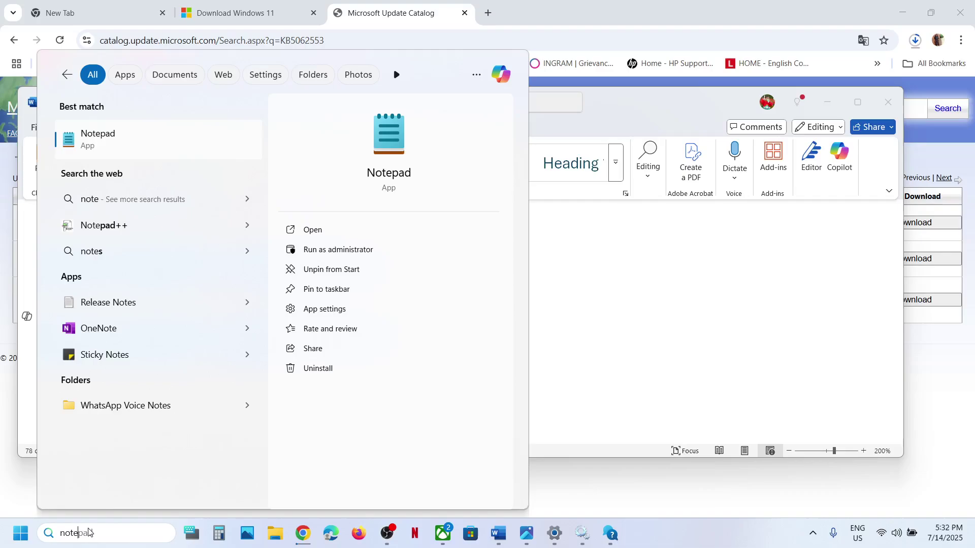
pyautogui.press('Return')
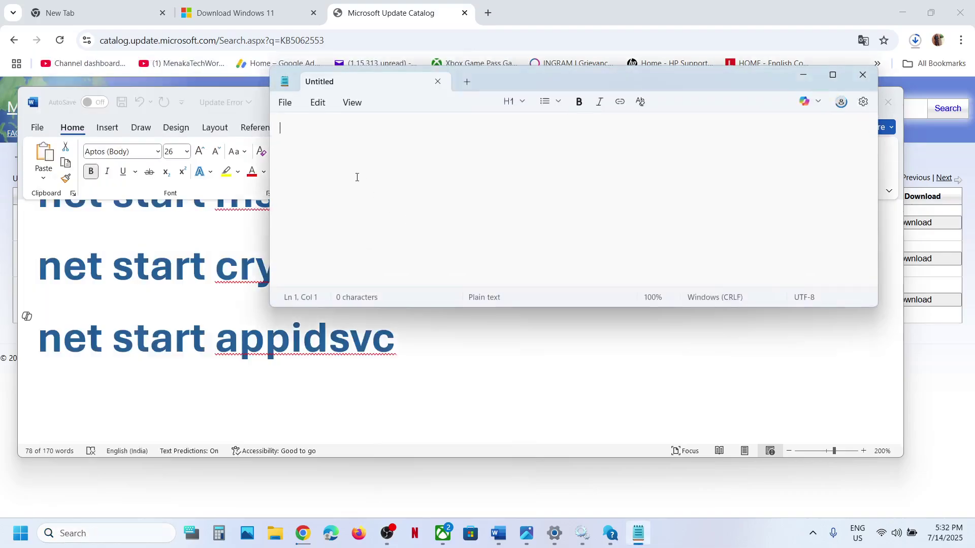
pyautogui.rightClick(356, 178)
pyautogui.click(394, 93)
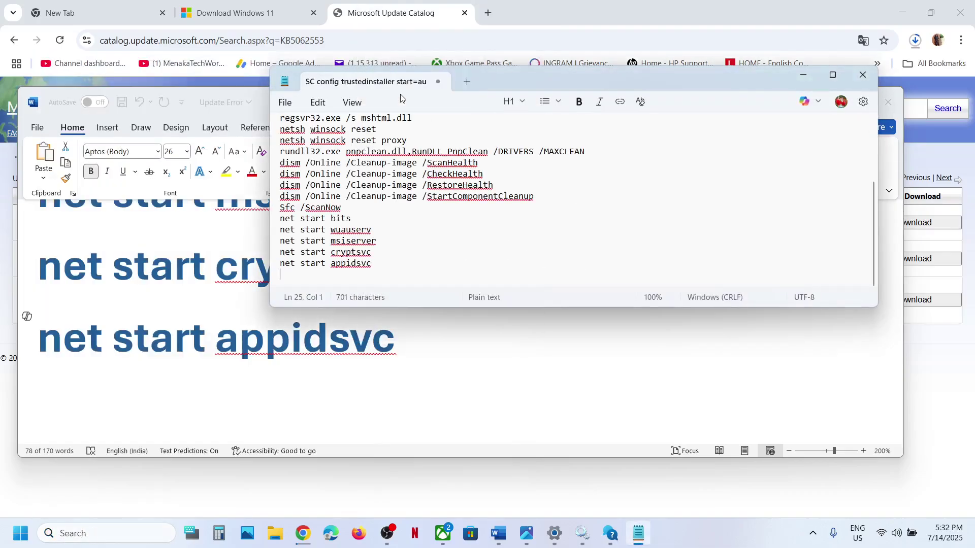
# Step: Start saving the Notepad commands as a new file with the Desktop as the location
pyautogui.click(292, 105)
pyautogui.click(337, 250)
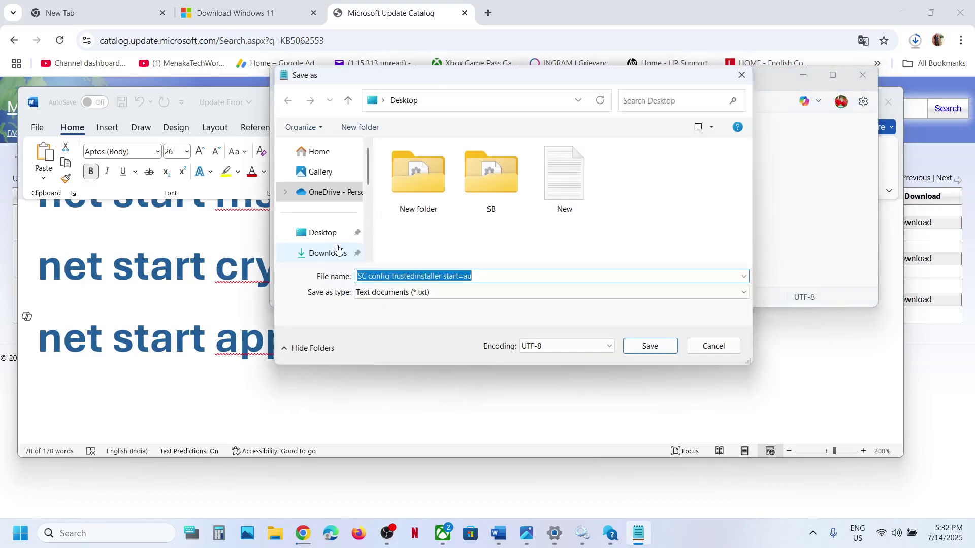
pyautogui.click(323, 233)
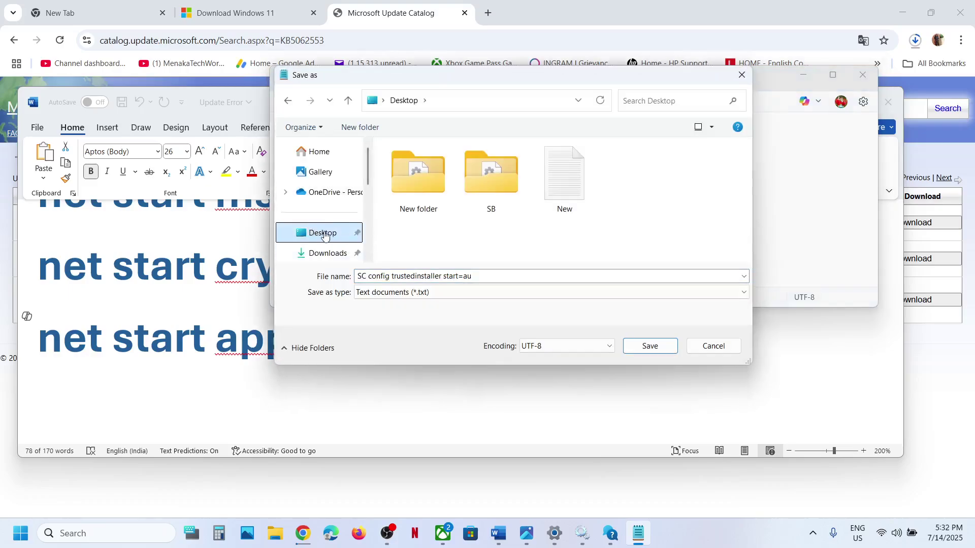
# Step: Switch to the Word document and copy the file name Wufix.bat from the Step 7 instructions
pyautogui.click(169, 422)
pyautogui.scroll(-5, 217, 388)
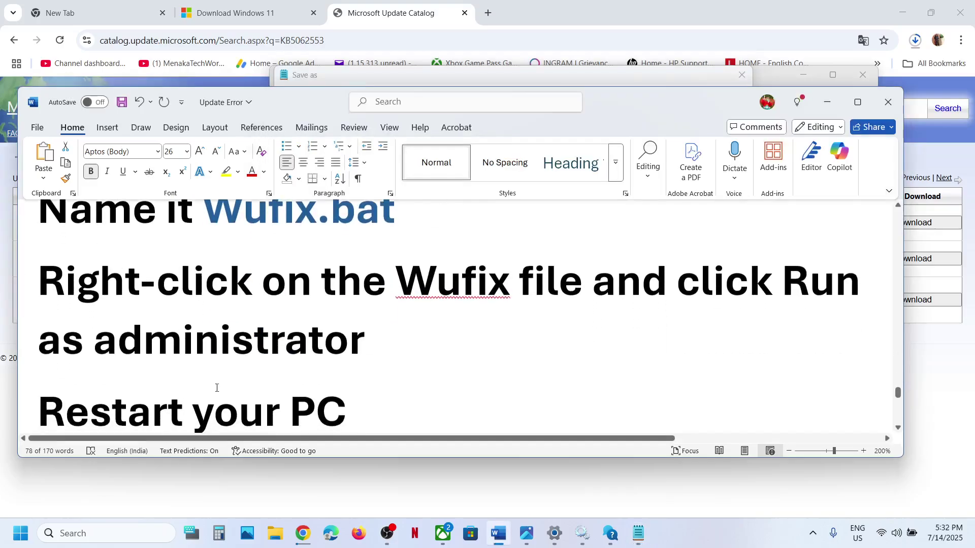
pyautogui.scroll(1, 217, 388)
pyautogui.moveTo(398, 262); pyautogui.dragTo(203, 263)
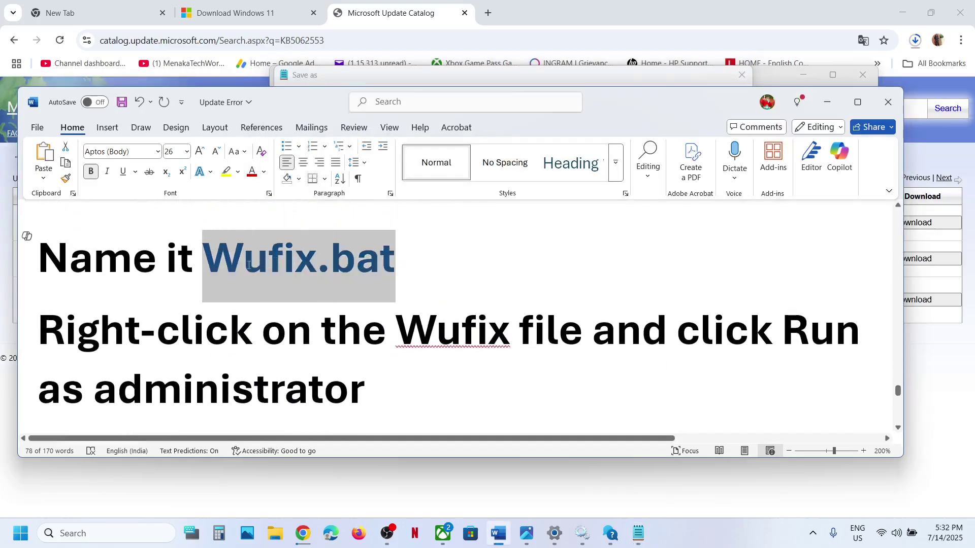
pyautogui.rightClick(249, 248)
pyautogui.click(288, 317)
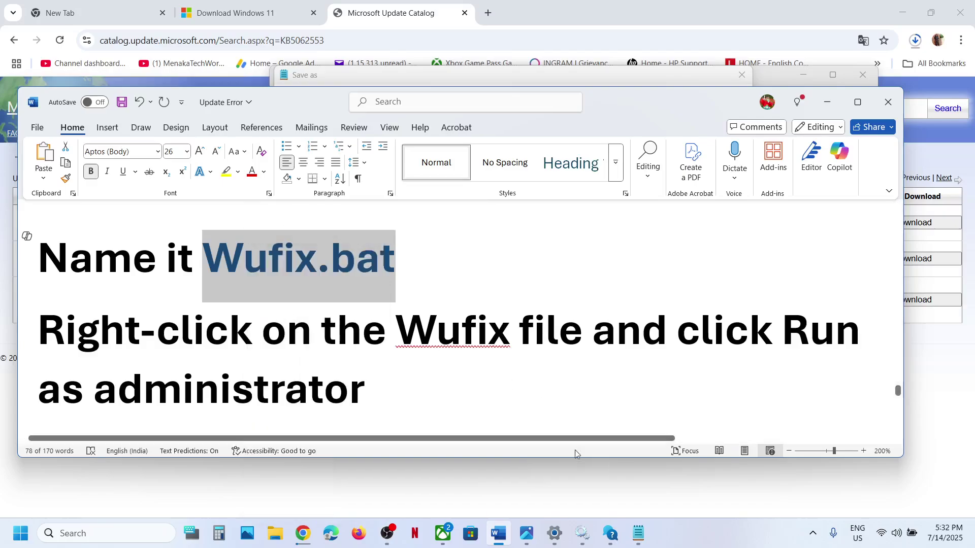
# Step: Save the Notepad file on the Desktop as Wufix.bat with the All files type, and close Notepad
pyautogui.moveTo(638, 533)
pyautogui.click(638, 500)
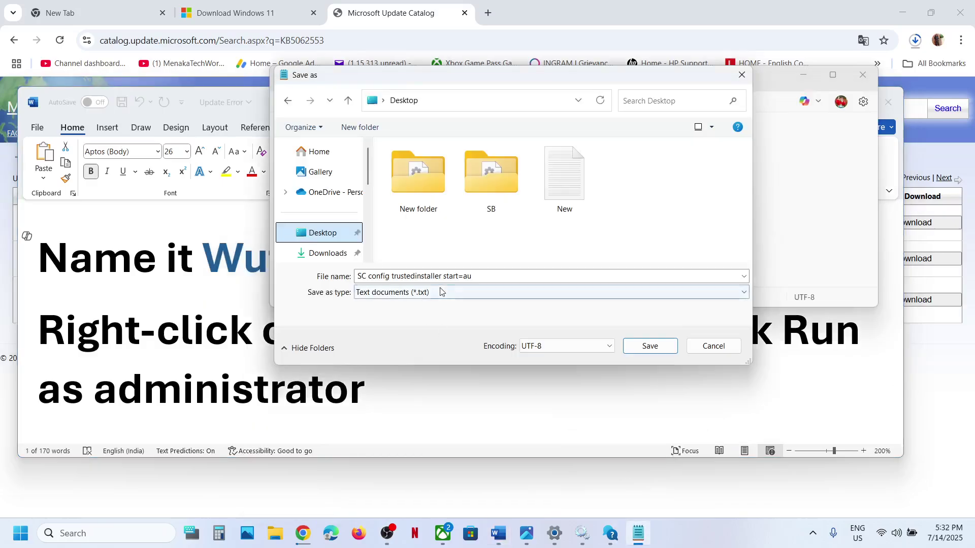
pyautogui.moveTo(486, 275); pyautogui.dragTo(295, 260)
pyautogui.hotkey('ctrl', 'v')
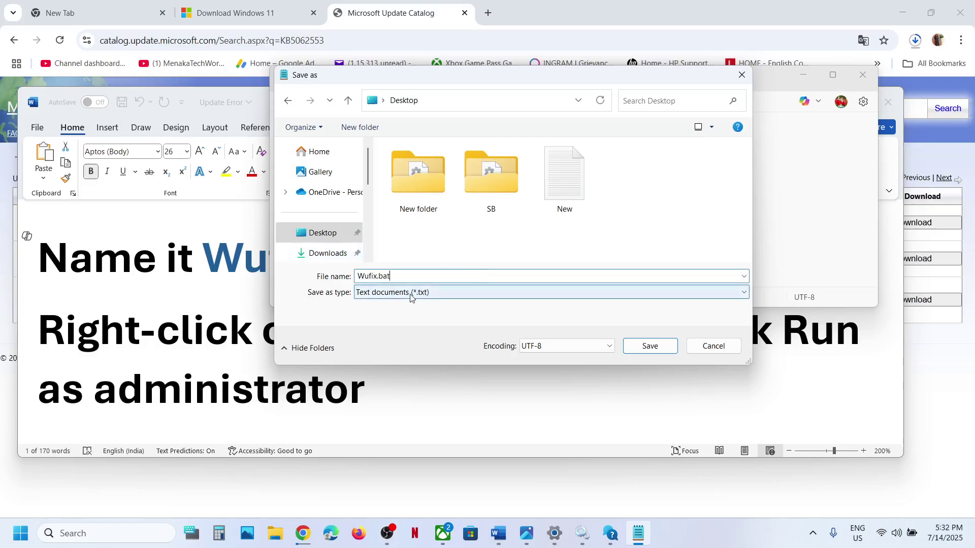
pyautogui.click(420, 289)
pyautogui.click(399, 317)
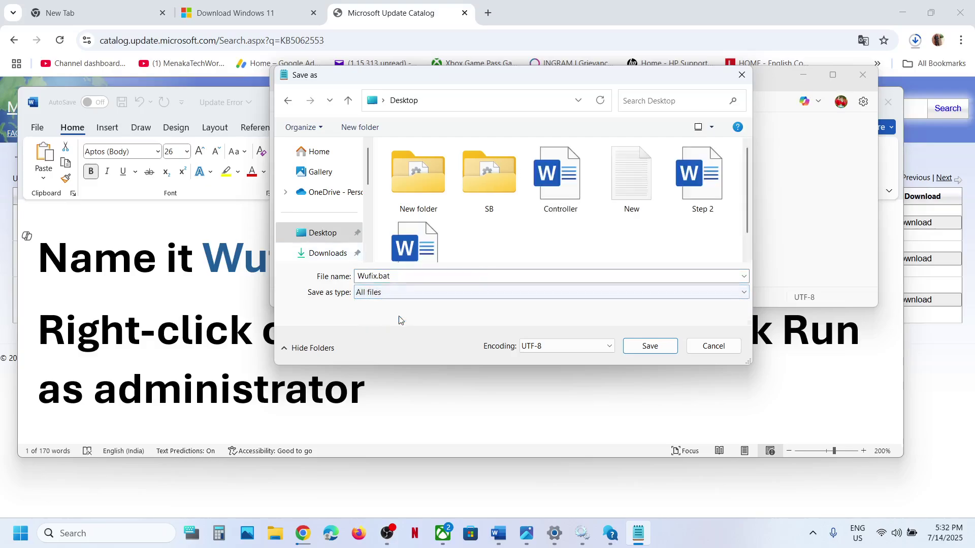
pyautogui.click(649, 348)
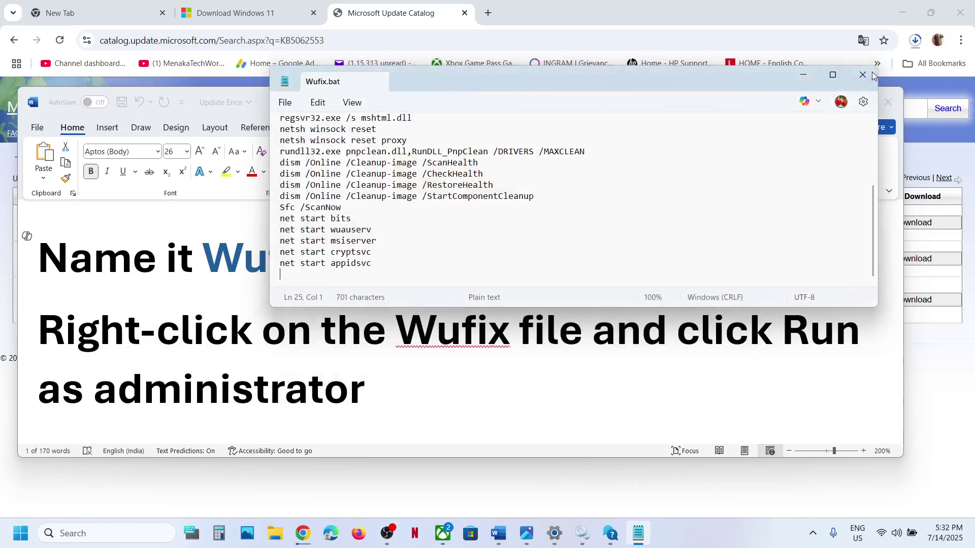
pyautogui.click(873, 72)
# Step: Run the Wufix batch file from the desktop as administrator and answer Y to continue stopping the Cryptographic Services
pyautogui.press('super+d')
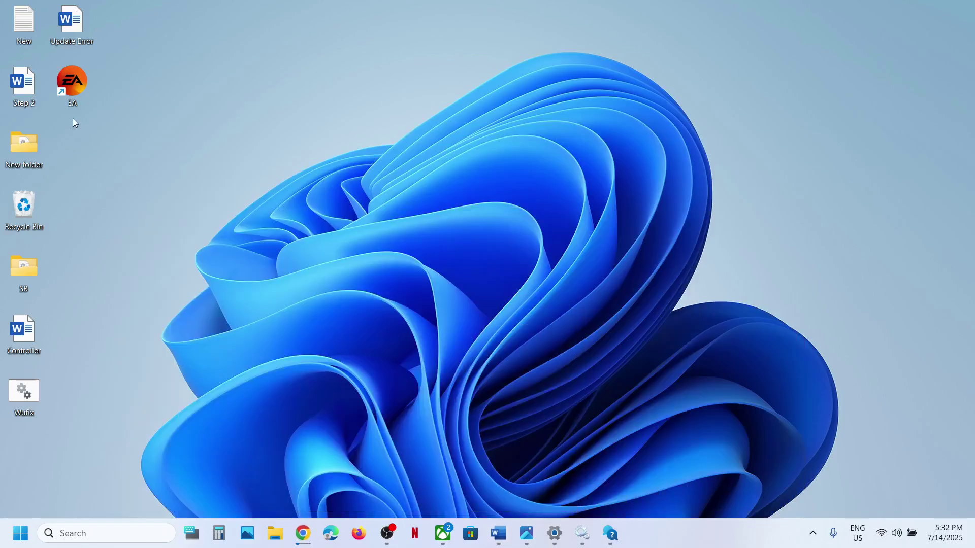
pyautogui.moveTo(29, 396); pyautogui.dragTo(239, 185)
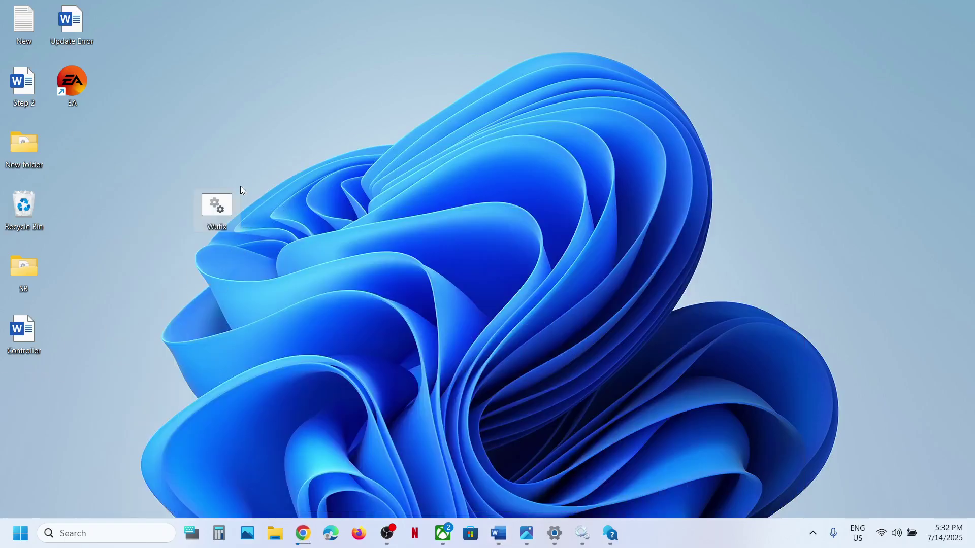
pyautogui.rightClick(221, 209)
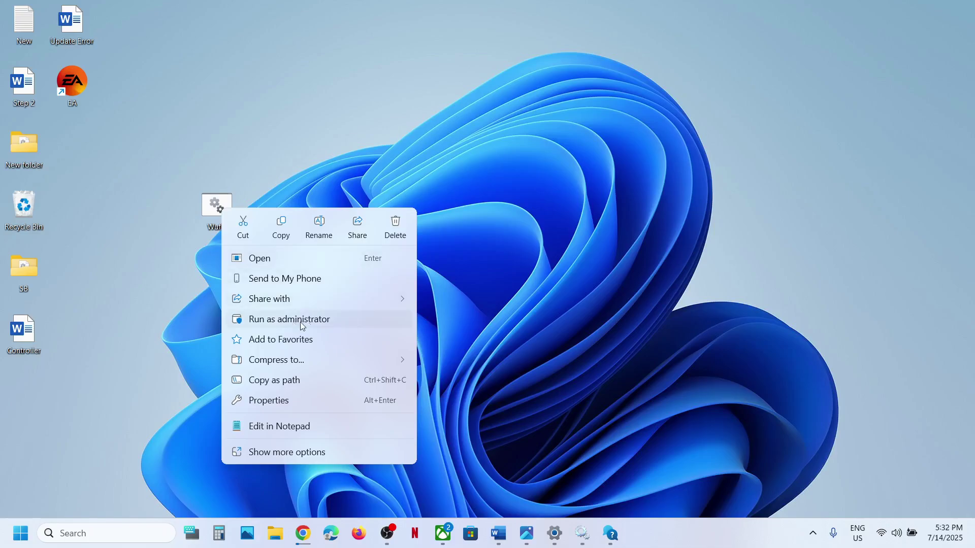
pyautogui.click(339, 321)
pyautogui.click(452, 376)
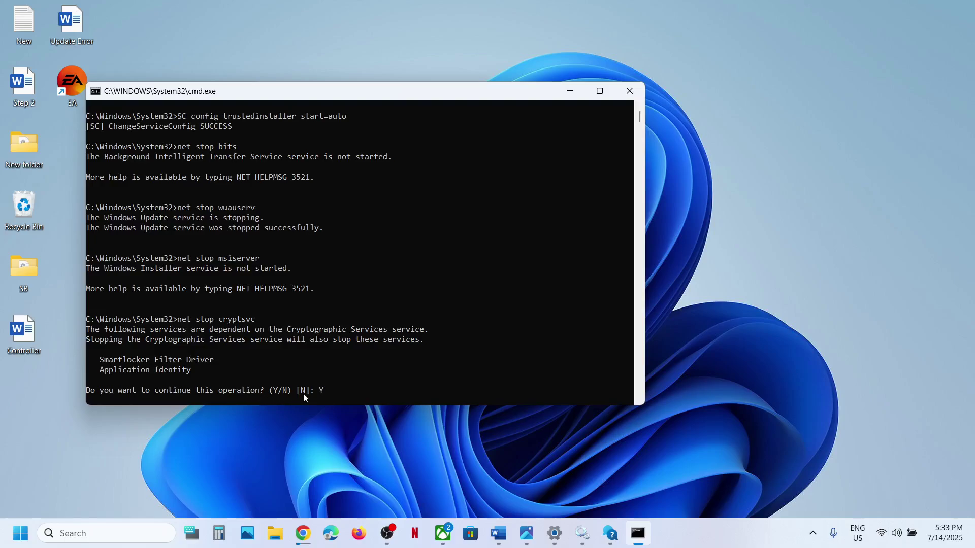
pyautogui.press('Return')
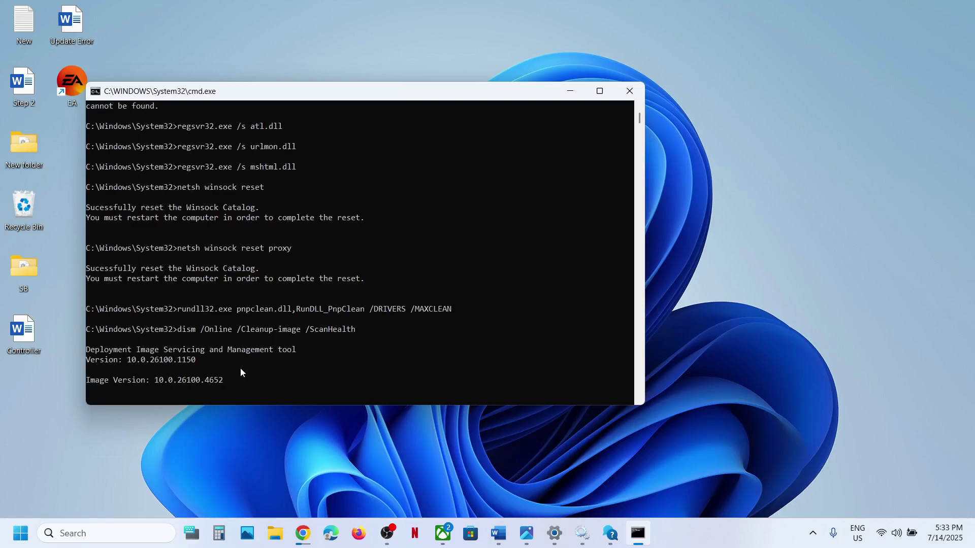
# Step: Return to the Word document and read the instructions that follow running the Wufix file
pyautogui.click(554, 533)
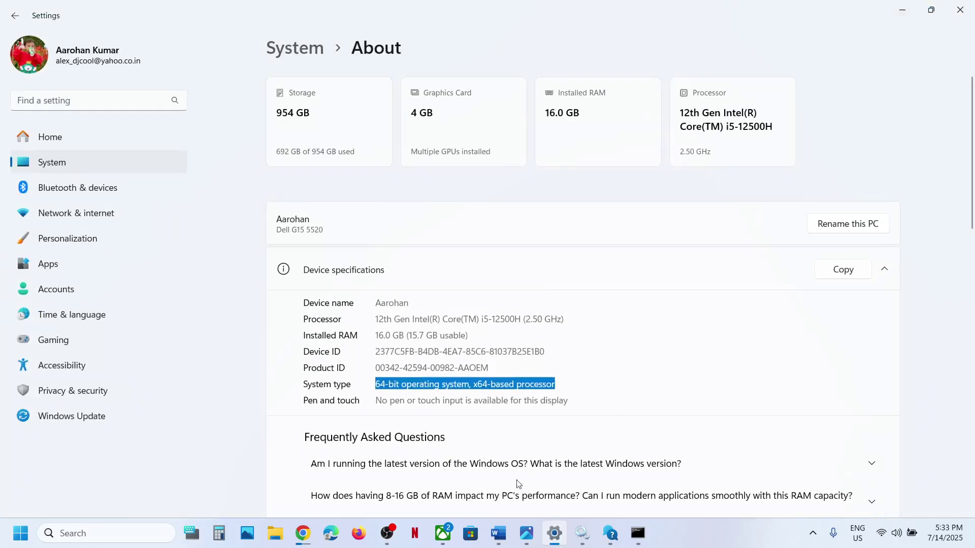
pyautogui.click(498, 533)
pyautogui.scroll(-2, 388, 318)
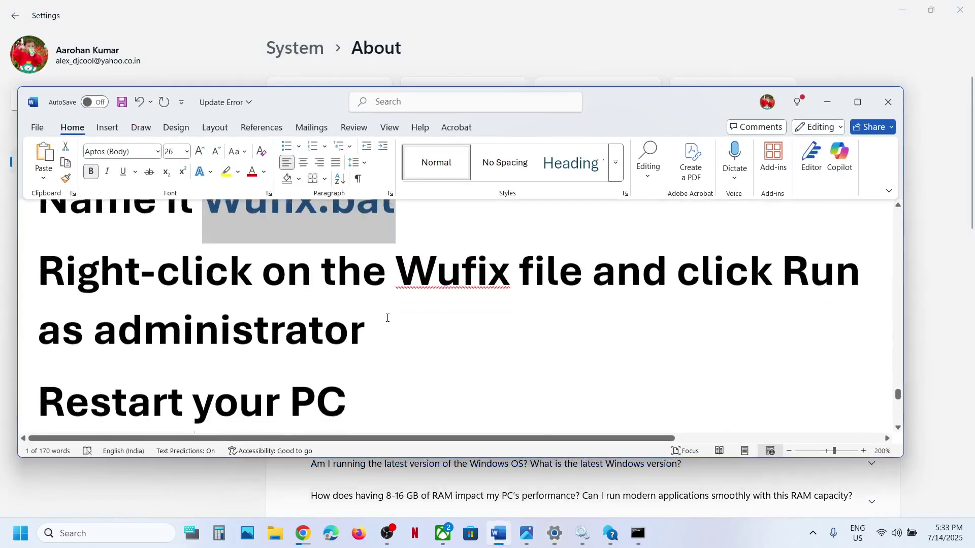
# Step: Read Step 8 in the Word document, then switch to Settings and open the Recovery page from Windows Update's advanced options
pyautogui.scroll(-5, 387, 317)
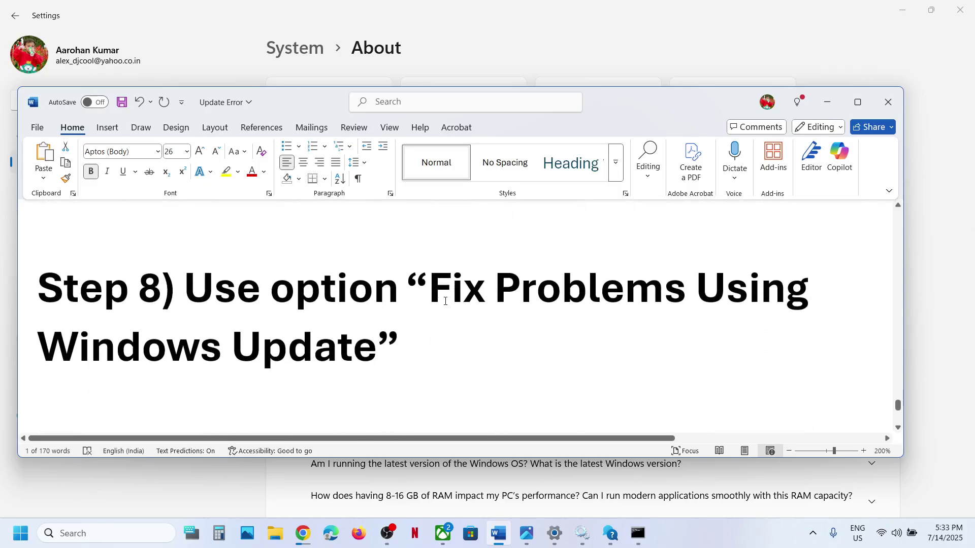
pyautogui.moveTo(431, 282); pyautogui.dragTo(352, 350)
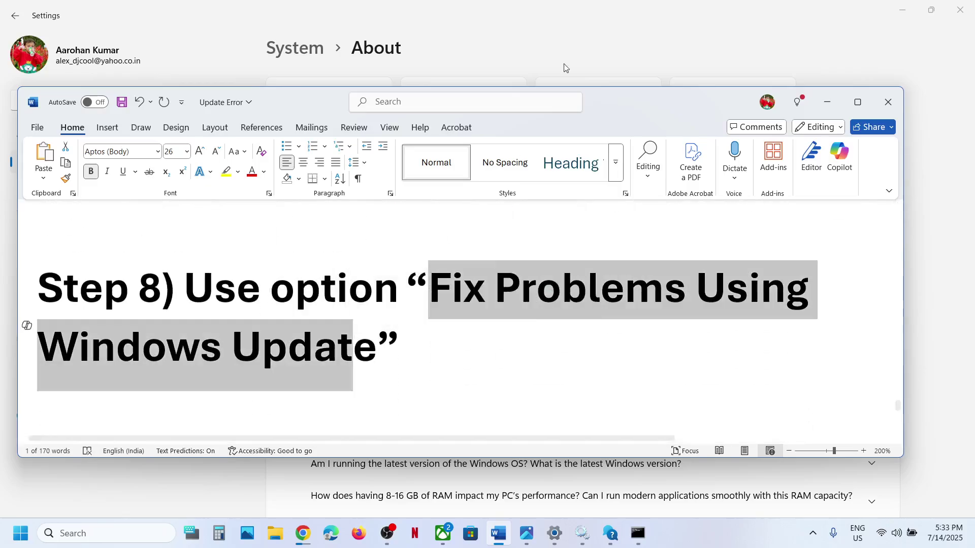
pyautogui.click(587, 41)
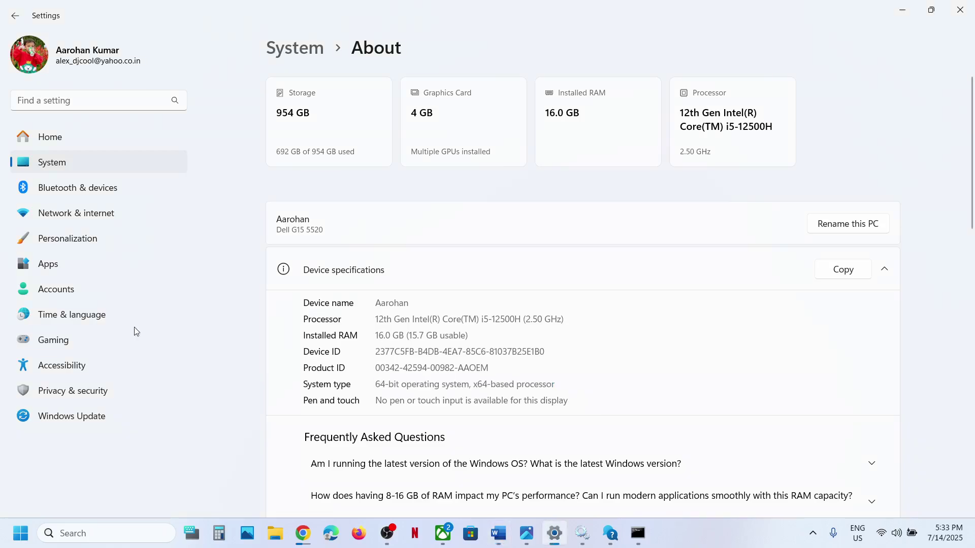
pyautogui.click(87, 425)
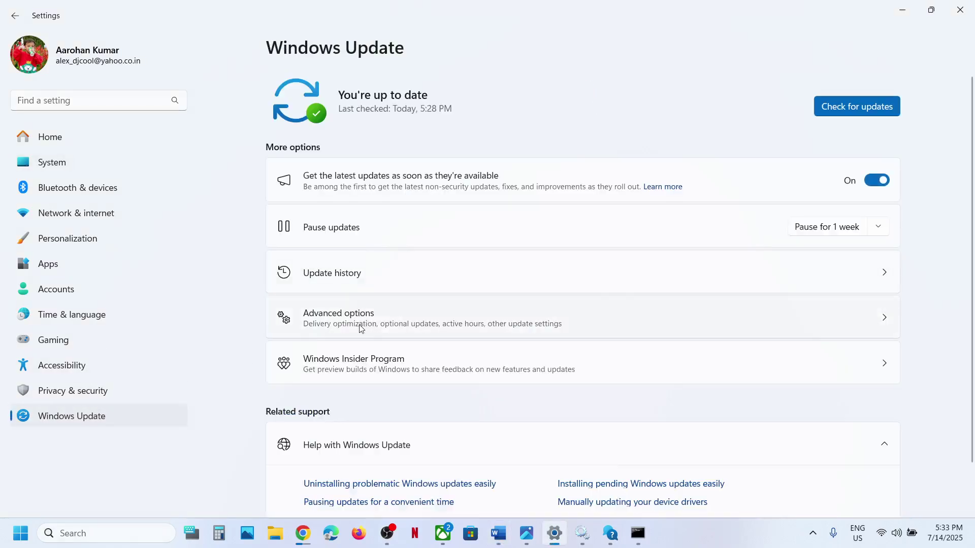
pyautogui.click(391, 315)
pyautogui.scroll(-3, 391, 339)
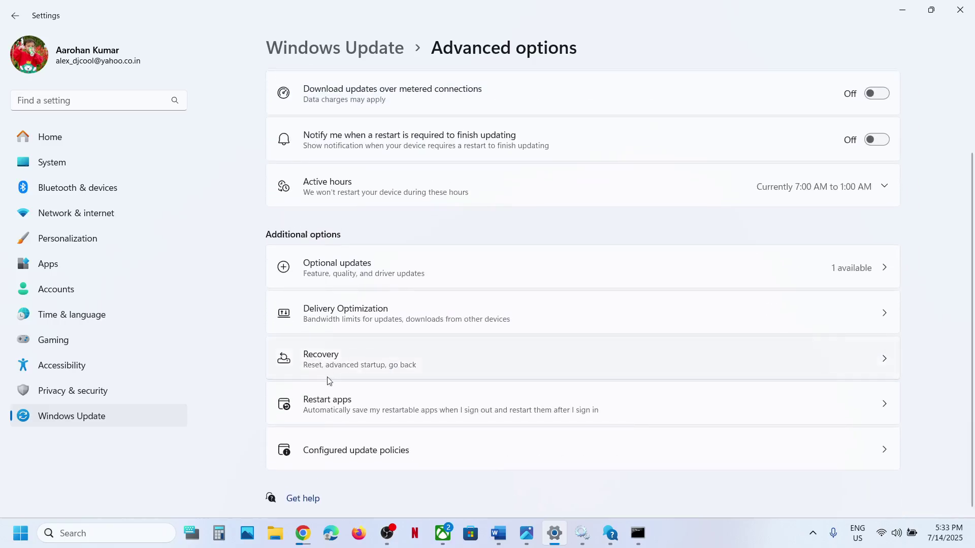
pyautogui.click(363, 375)
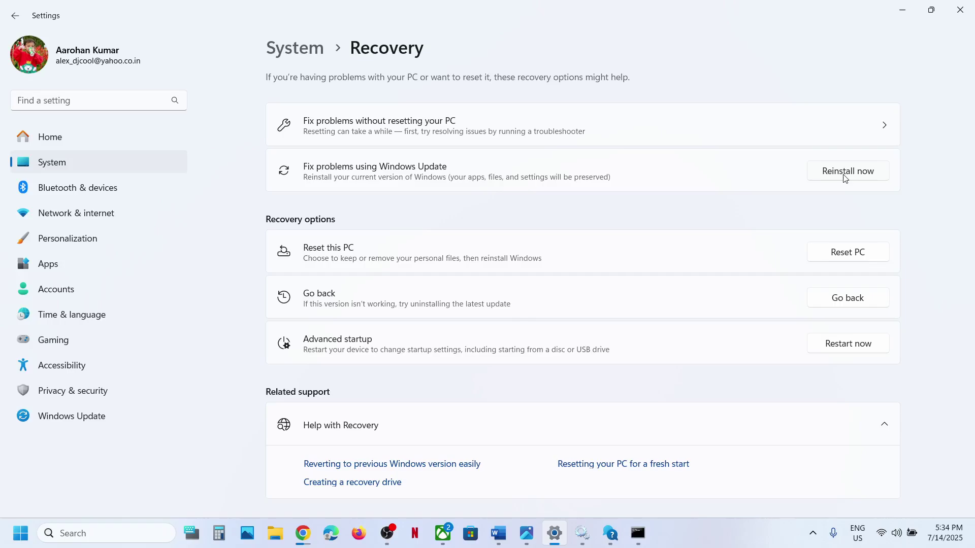
# Step: Switch back to the Word document and copy the Windows 11 download link under Step 9, Use Media Creation Tool
pyautogui.click(502, 538)
pyautogui.scroll(-5, 385, 312)
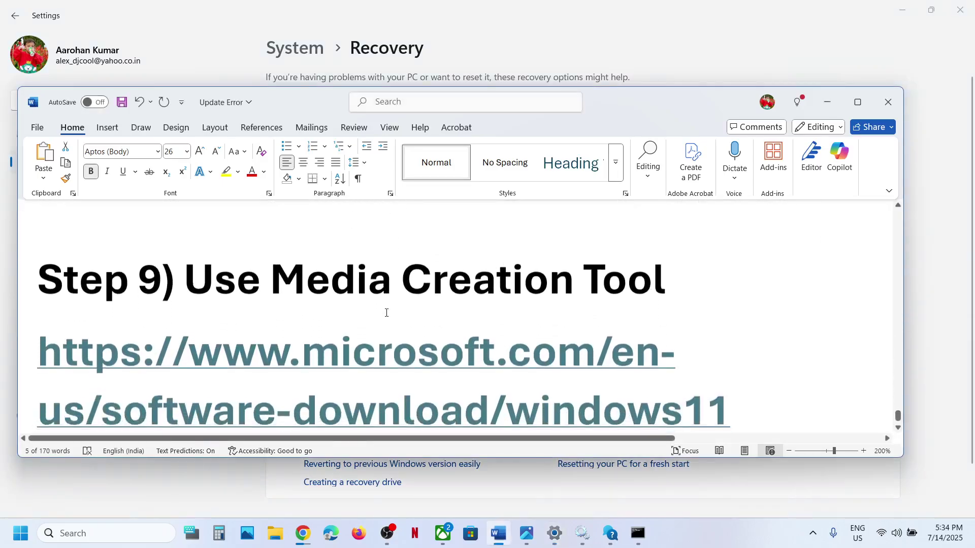
pyautogui.scroll(-1, 385, 313)
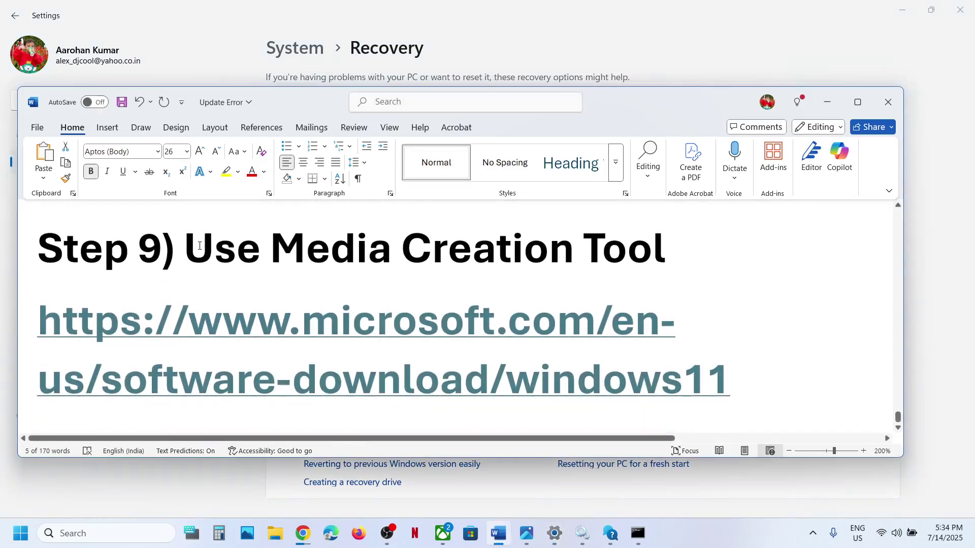
pyautogui.moveTo(200, 245); pyautogui.dragTo(670, 252)
pyautogui.tripleClick(750, 381)
pyautogui.hotkey('ctrl', 'c')
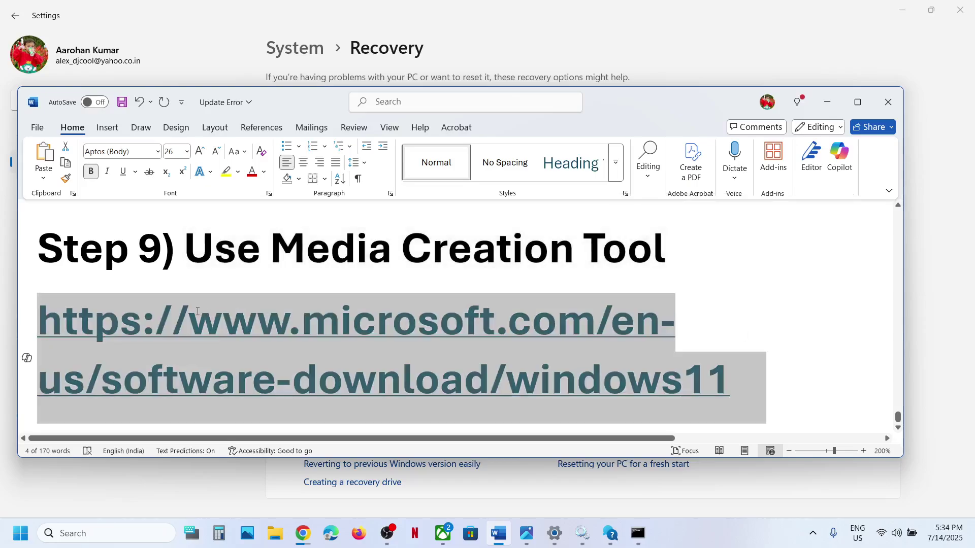
# Step: Switch to Chrome and open the copied microsoft.com/en-us/software-download/windows11 link in a new tab
pyautogui.moveTo(312, 521)
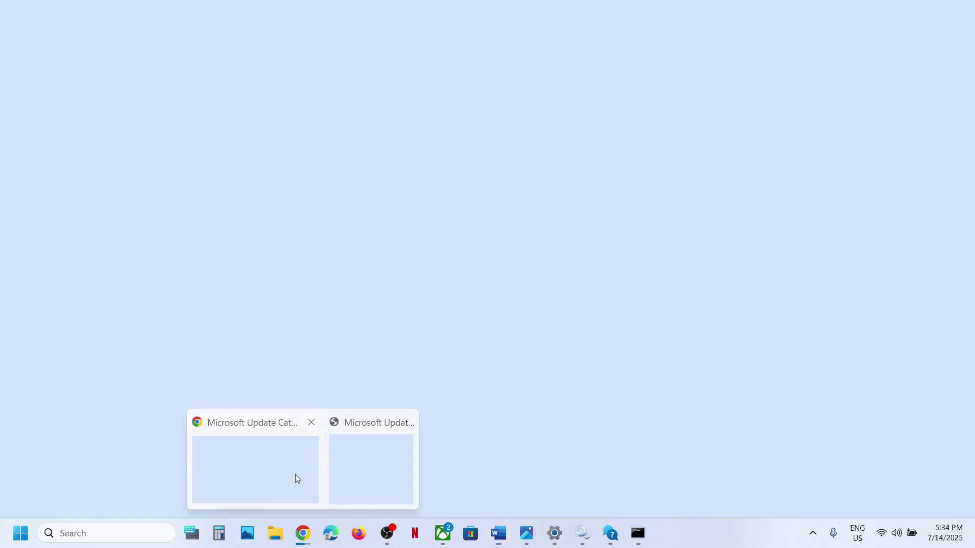
pyautogui.click(295, 474)
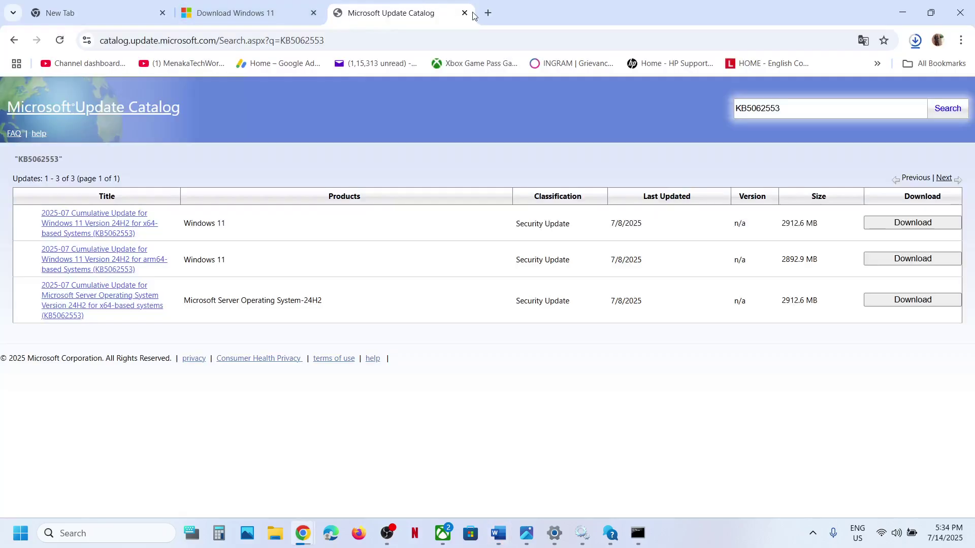
pyautogui.click(488, 13)
pyautogui.hotkey('ctrl', 'v')
pyautogui.press('Return')
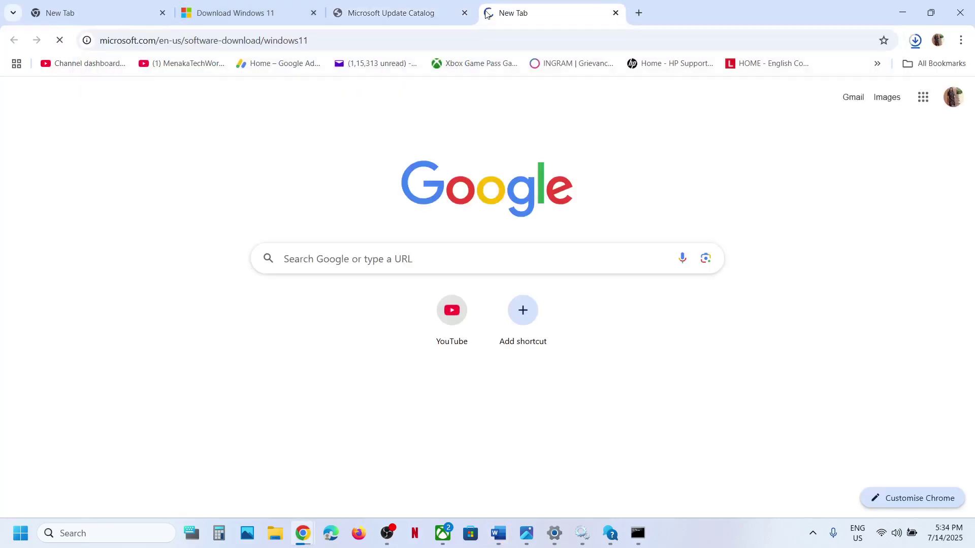
# Step: Download the media creation tool under Create Windows 11 Installation Media and check it in the recent downloads
pyautogui.scroll(-4, 334, 345)
pyautogui.scroll(-4, 333, 345)
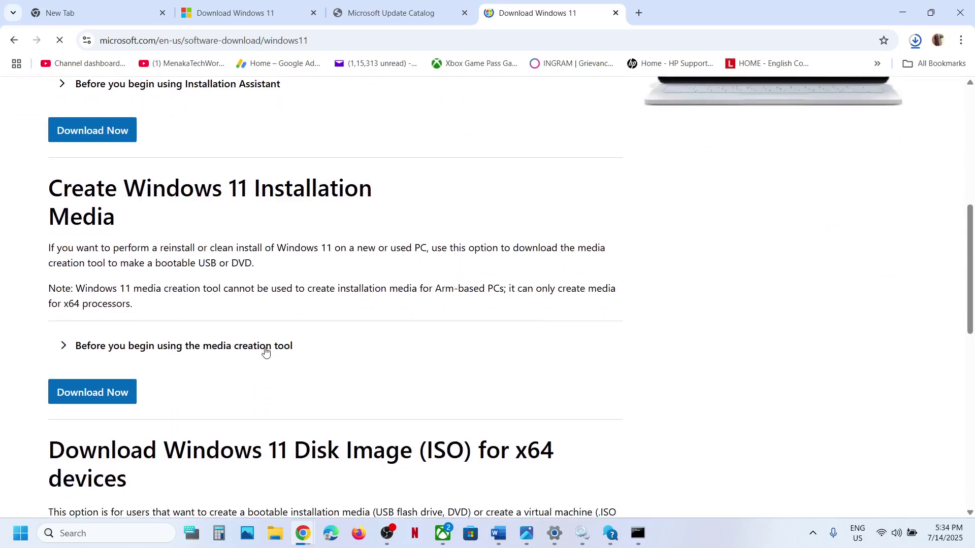
pyautogui.click(88, 396)
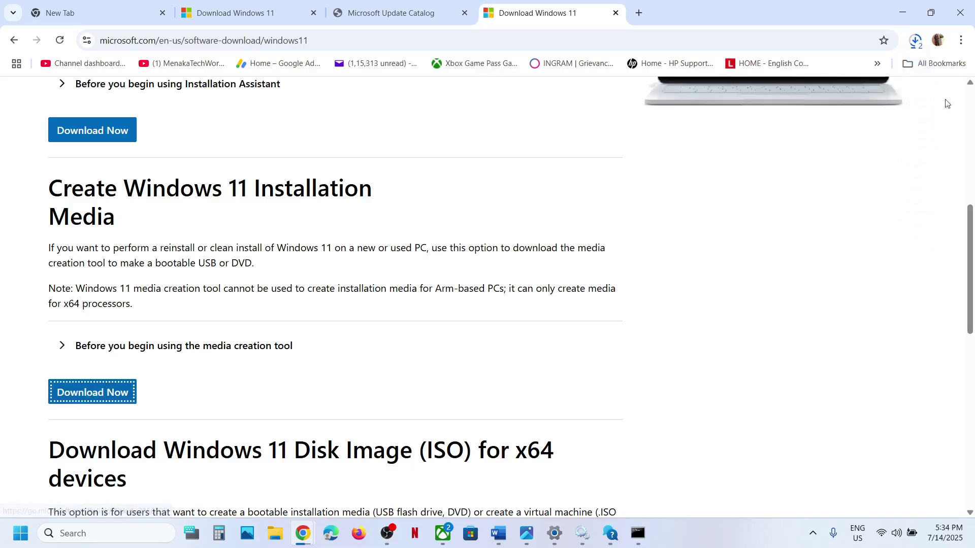
pyautogui.click(915, 40)
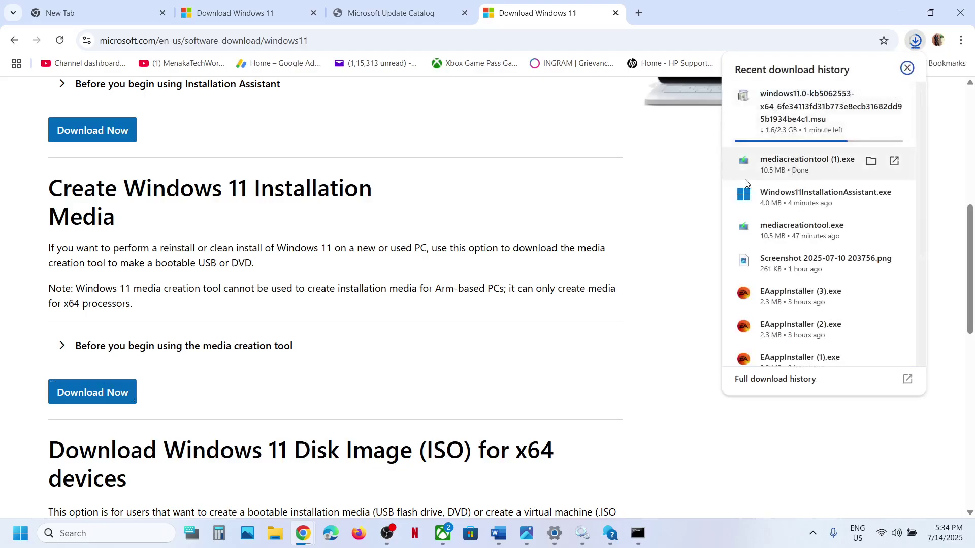
pyautogui.click(671, 218)
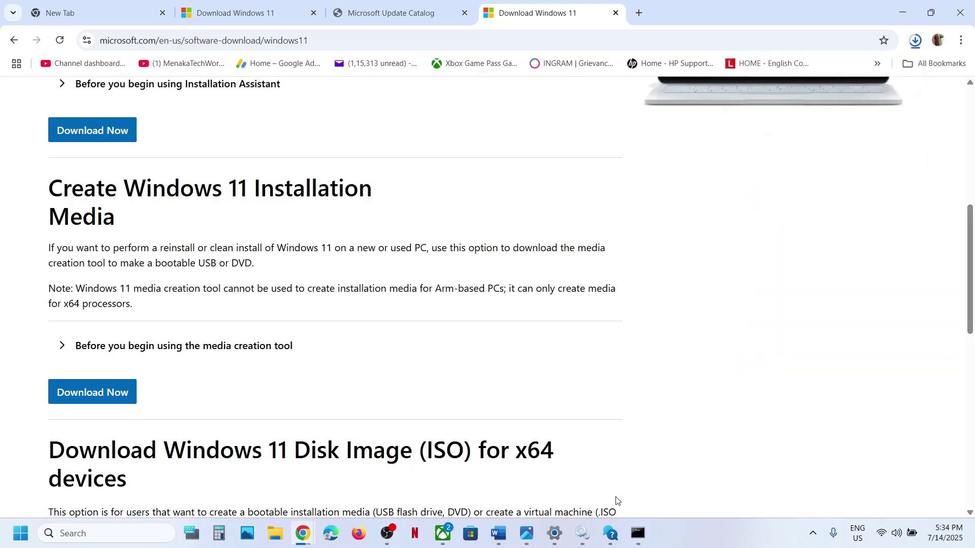
# Step: Switch to the Photos app and view screenshots 1.png to 7.png on creating the Windows 11 ISO file
pyautogui.click(526, 533)
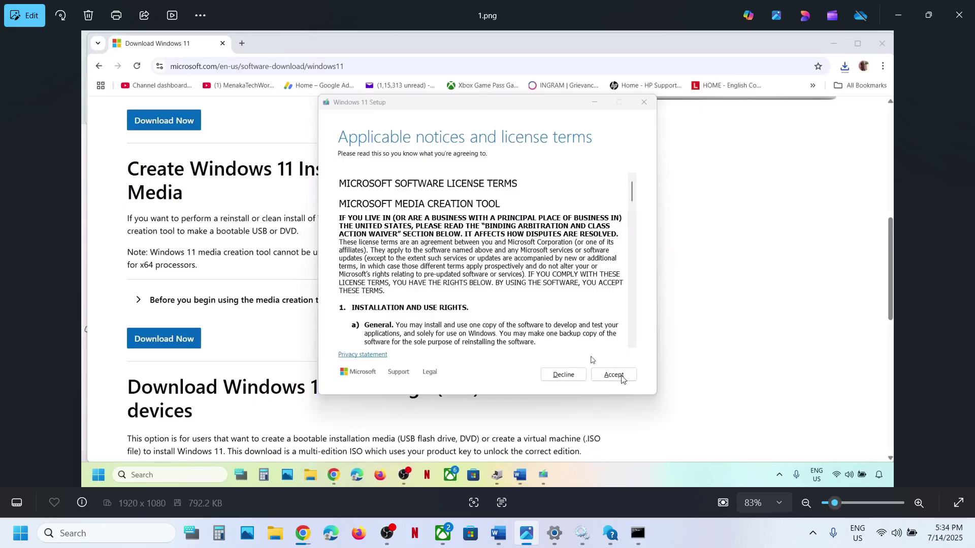
pyautogui.press('Right')
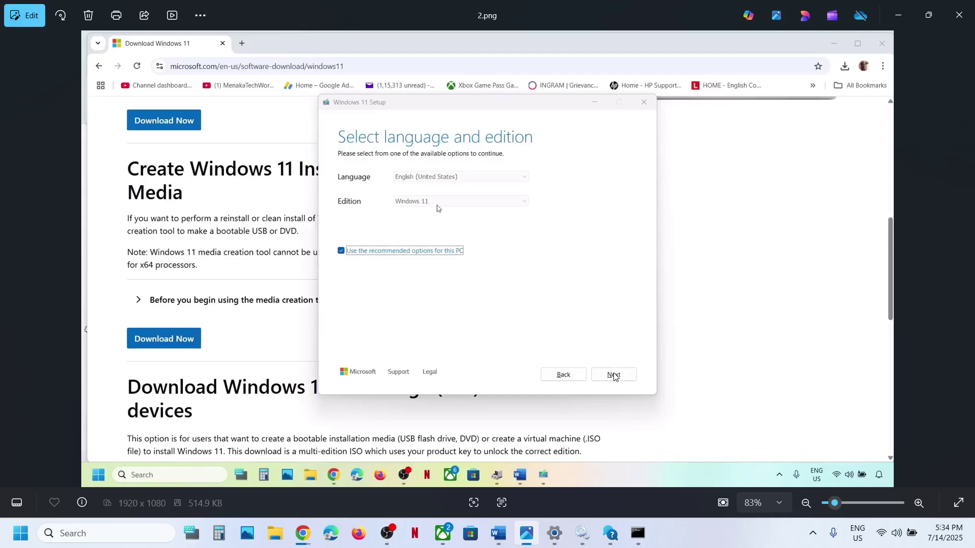
pyautogui.press('Right')
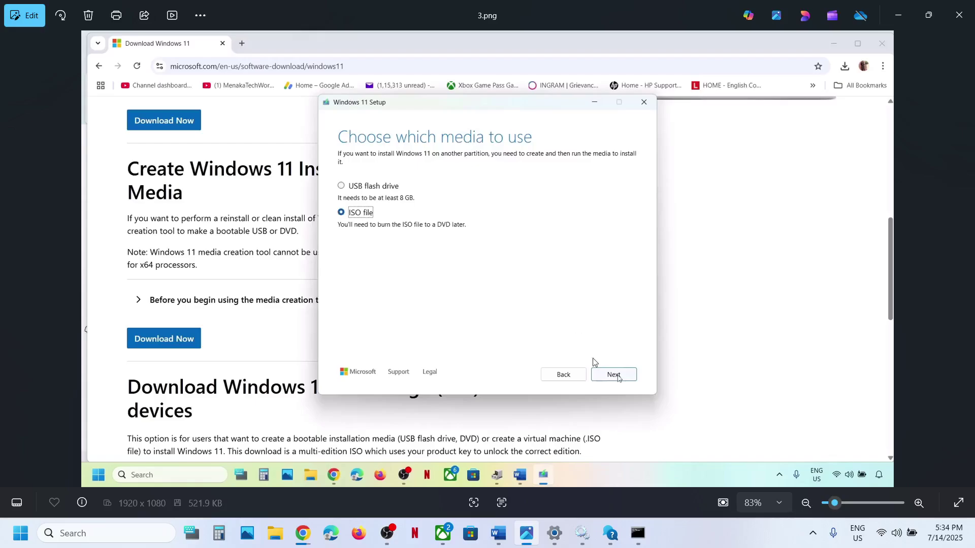
pyautogui.press('Right')
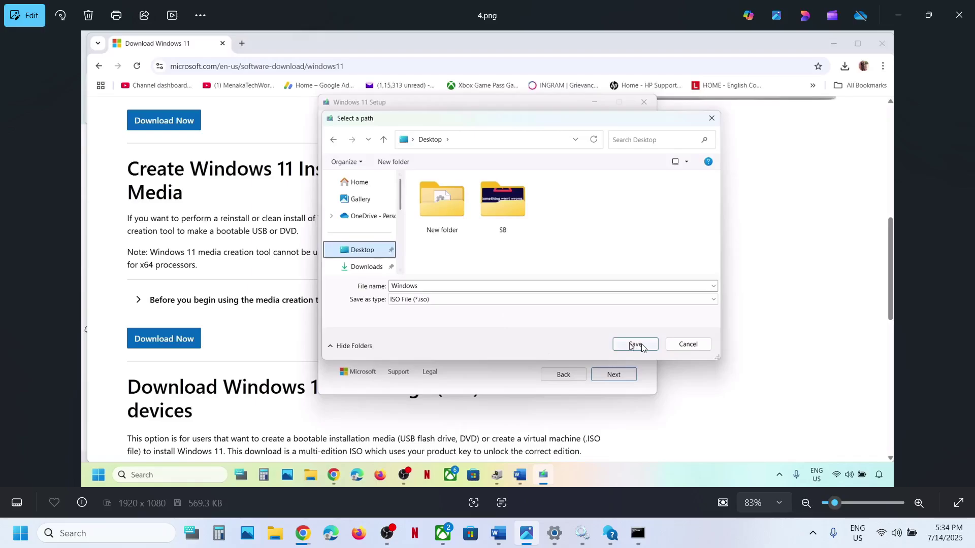
pyautogui.press('Right')
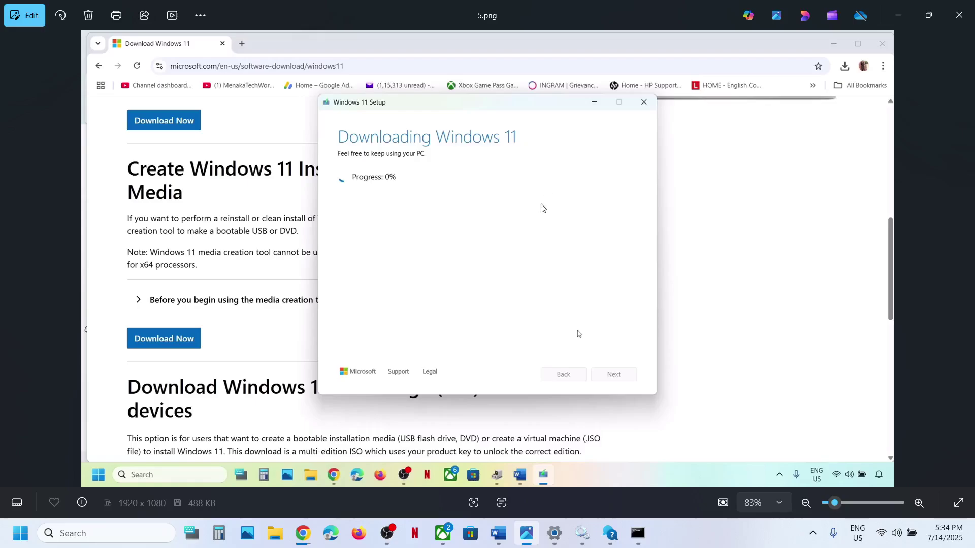
pyautogui.press('Right')
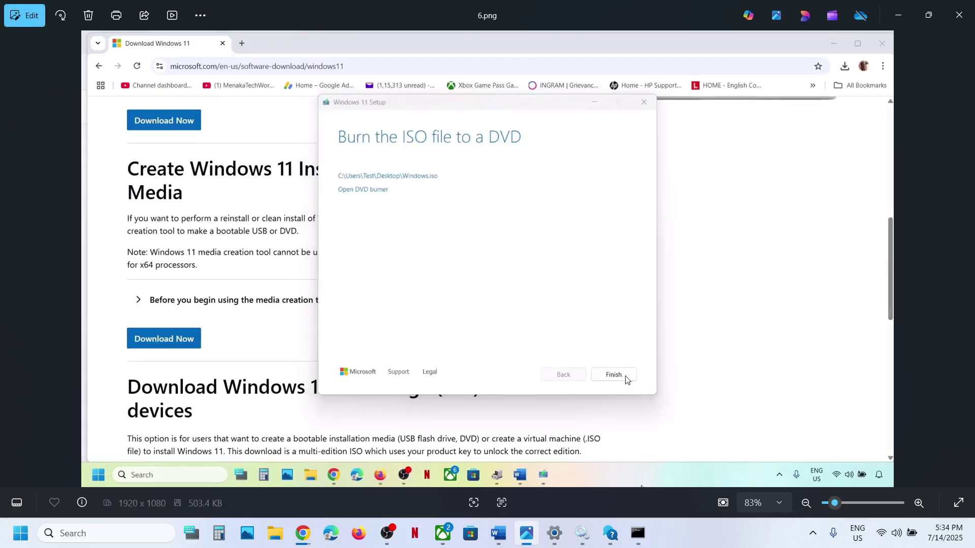
pyautogui.press('Right')
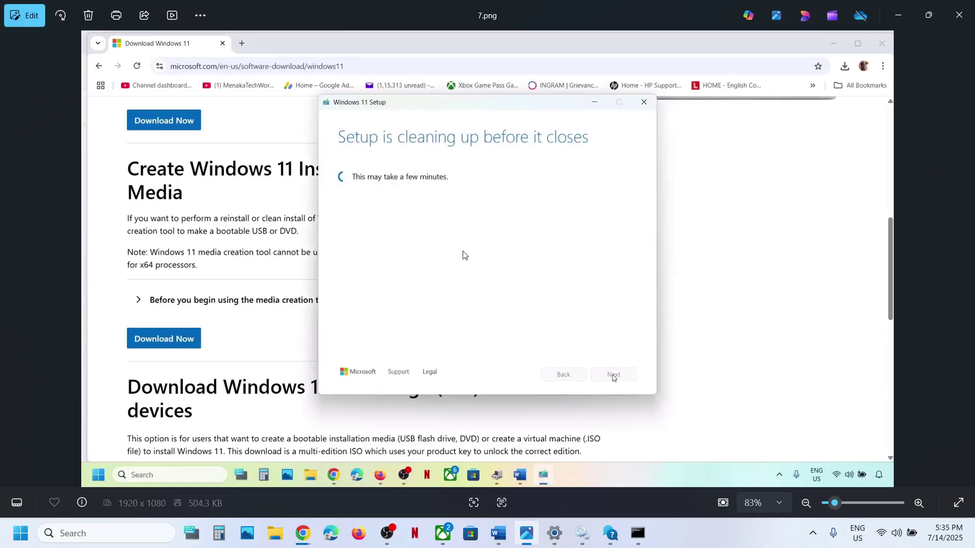
# Step: View screenshots 8.png to 13.png on opening the Windows ISO and running its setup to the Ready to install page
pyautogui.press('Right')
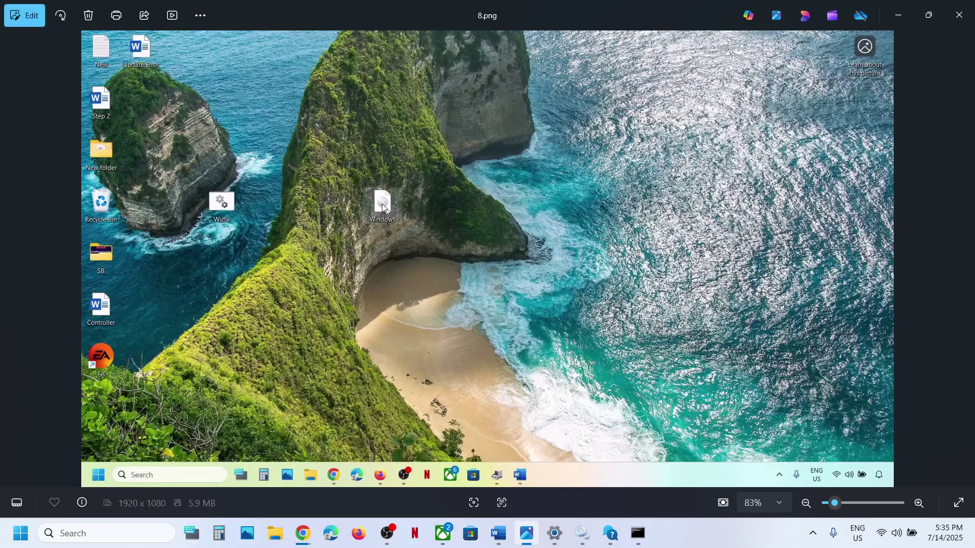
pyautogui.press('Right')
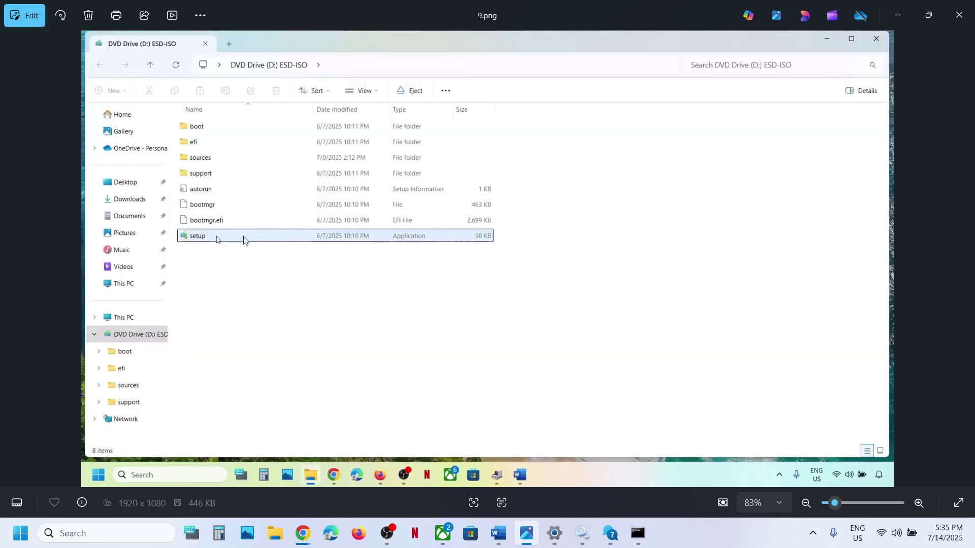
pyautogui.press('Right')
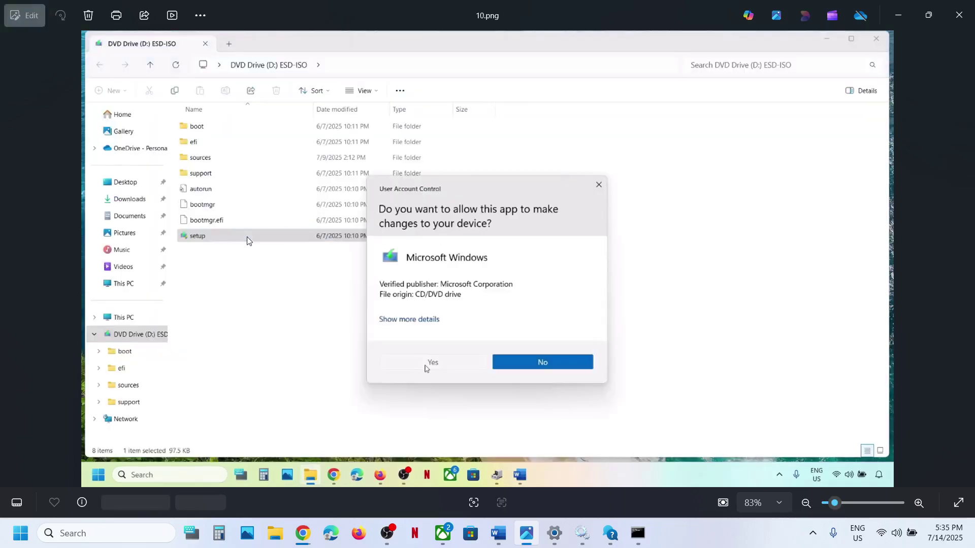
pyautogui.press('Right')
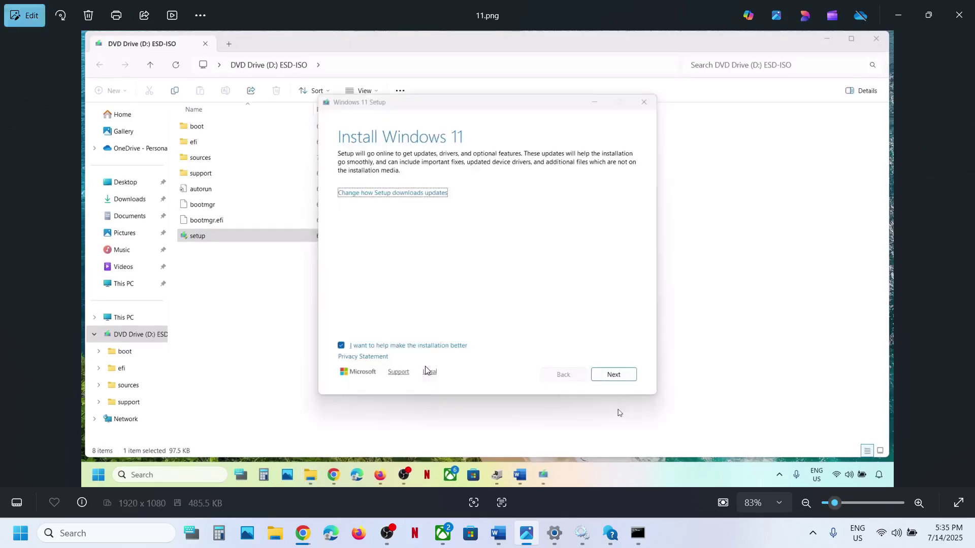
pyautogui.press('Right')
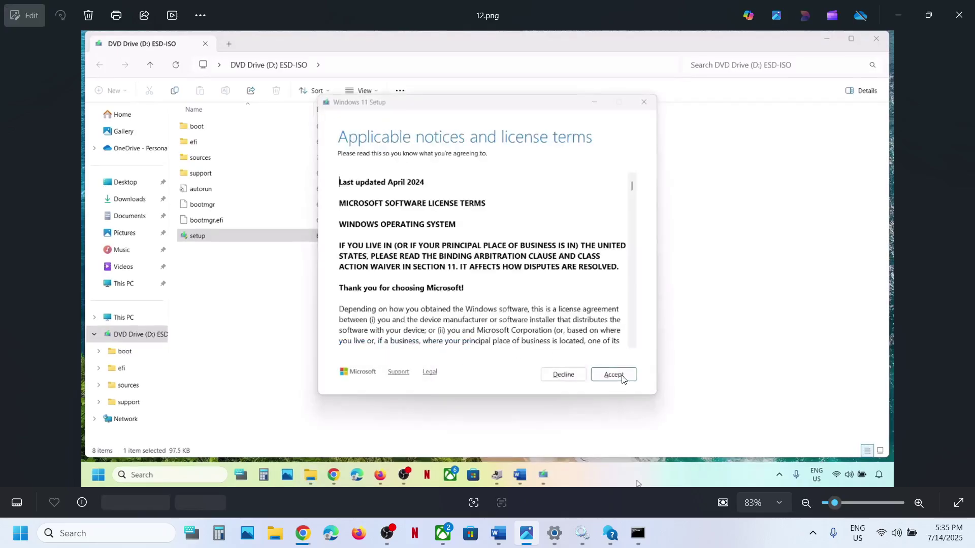
pyautogui.press('Right')
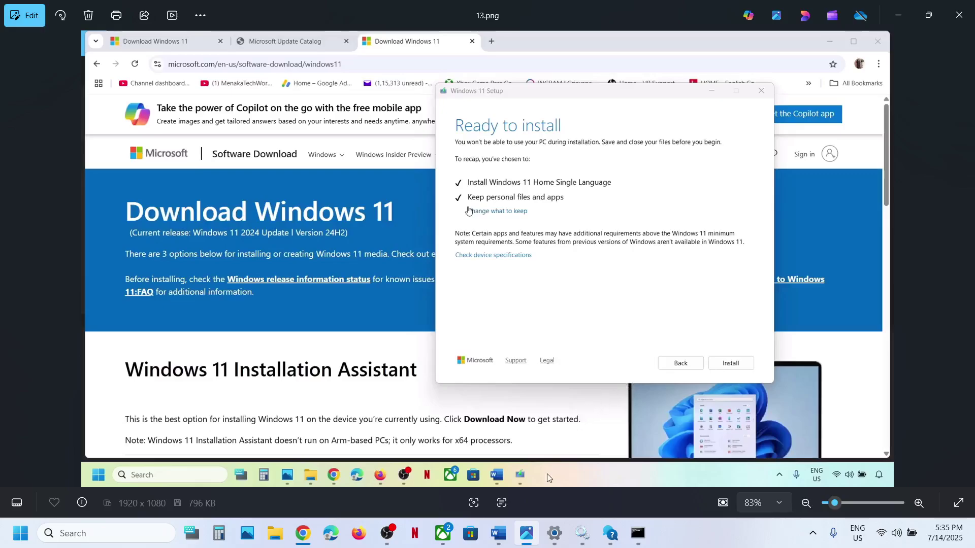
# Step: Return to the beginning of the Word document and review the error code and update number in its title
pyautogui.moveTo(498, 533)
pyautogui.click(530, 459)
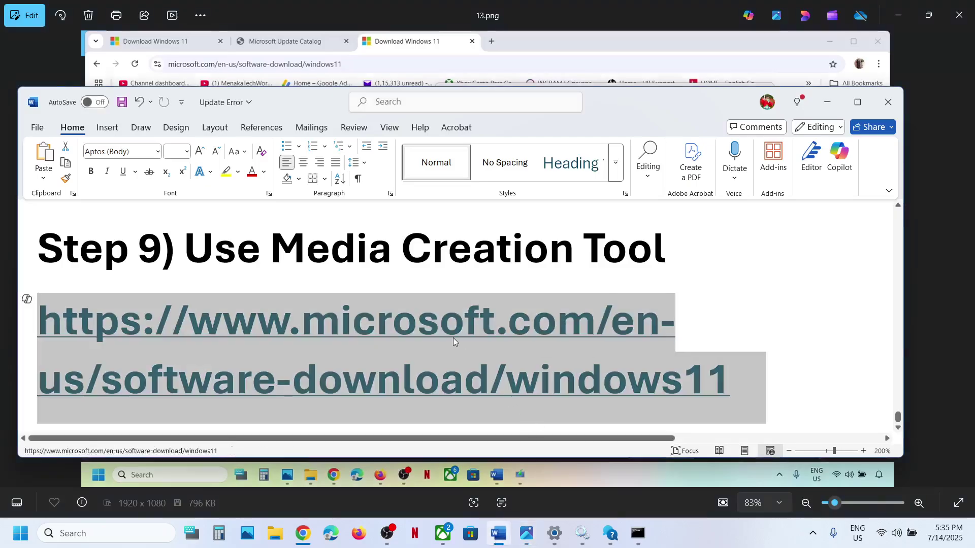
pyautogui.scroll(20, 452, 337)
pyautogui.doubleClick(422, 288)
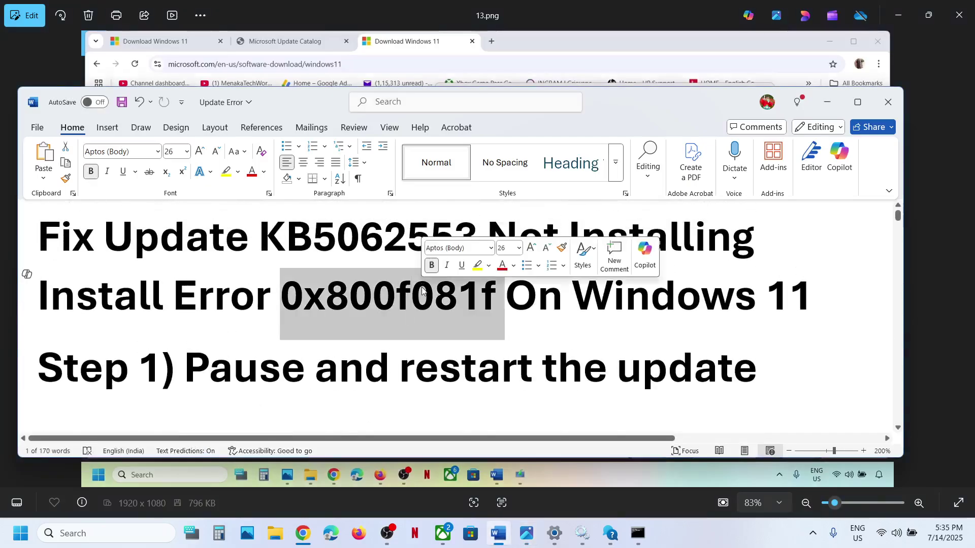
pyautogui.moveTo(264, 235); pyautogui.dragTo(472, 241)
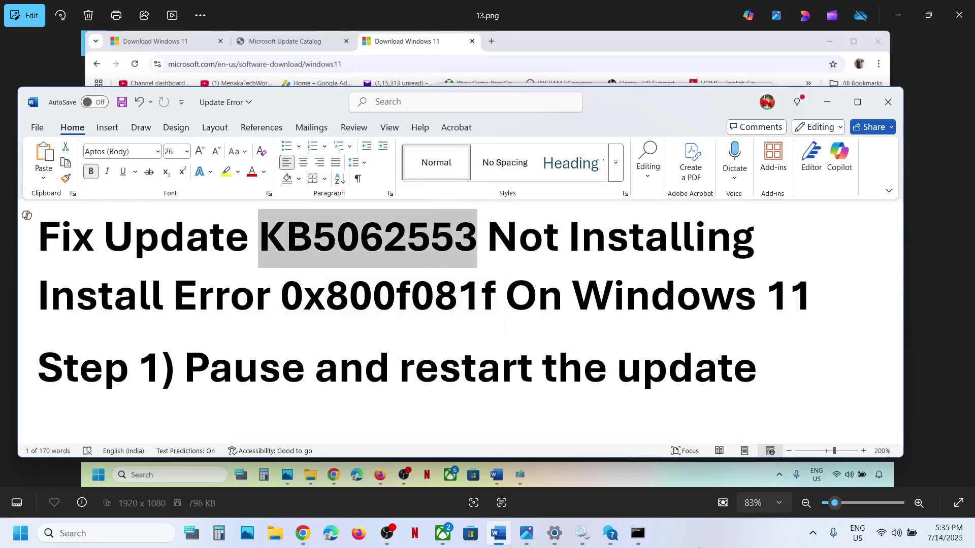
pyautogui.click(718, 537)
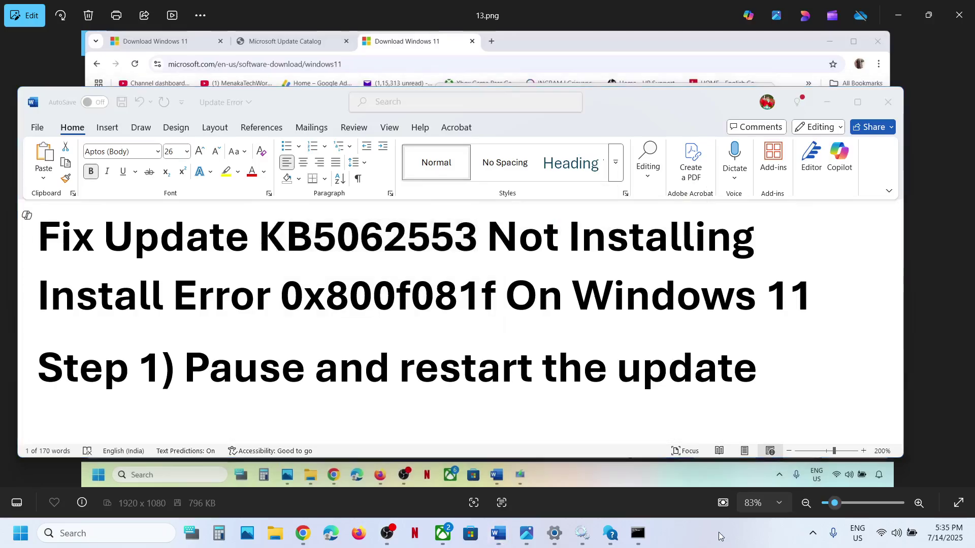